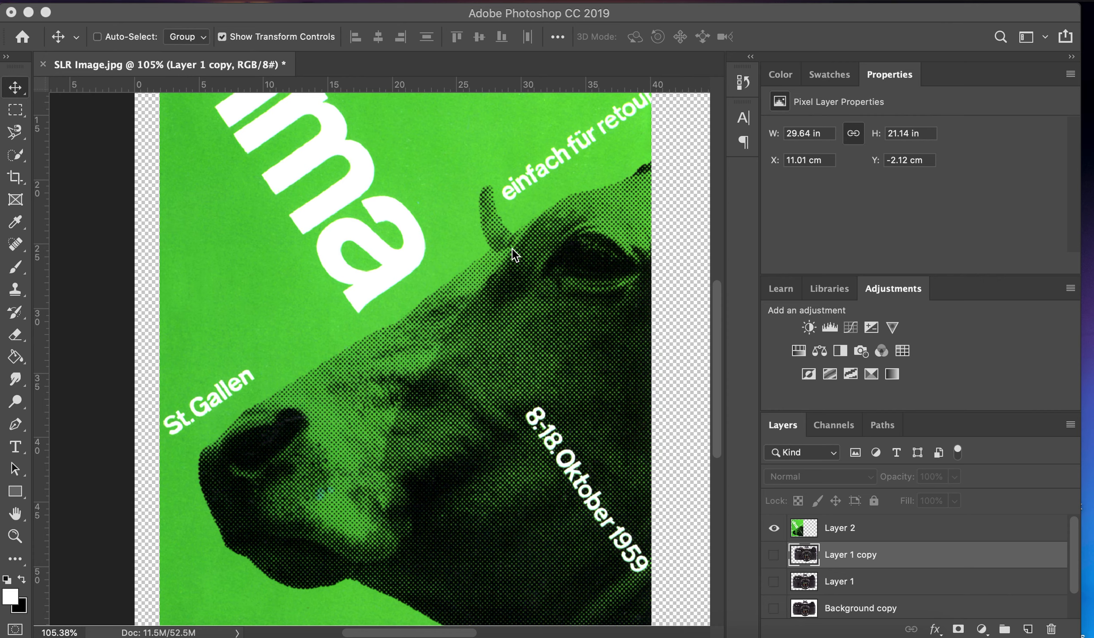
Hide the green olma layer and show the cutout camera layer, Layer 1 copy
scroll(528, 373, up, 4)
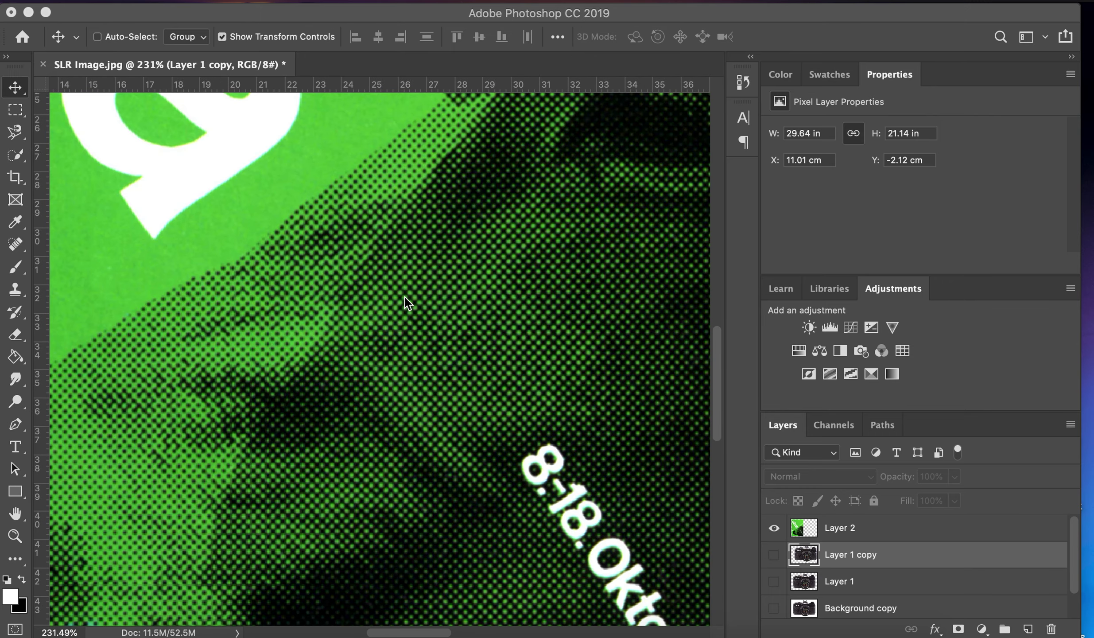
scroll(529, 349, down, 8)
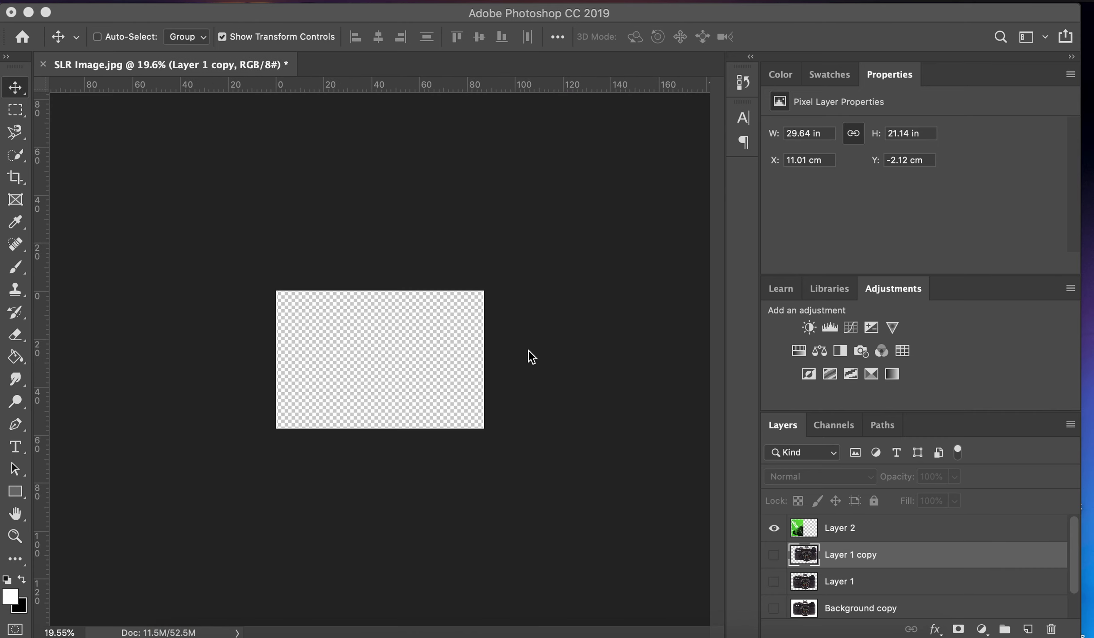
scroll(529, 348, up, 2)
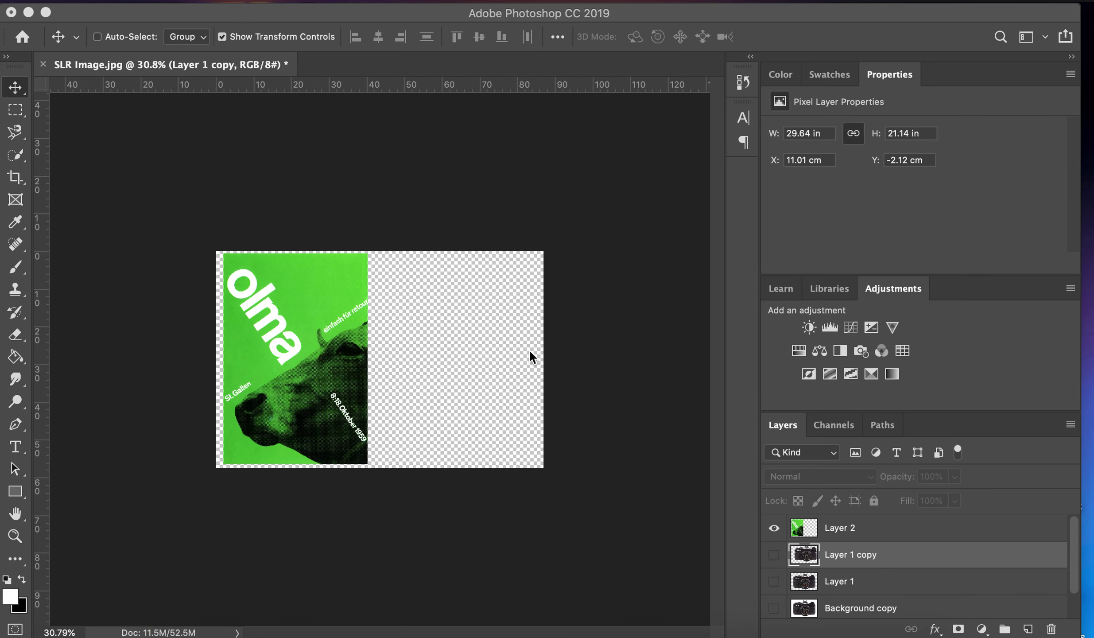
click(773, 527)
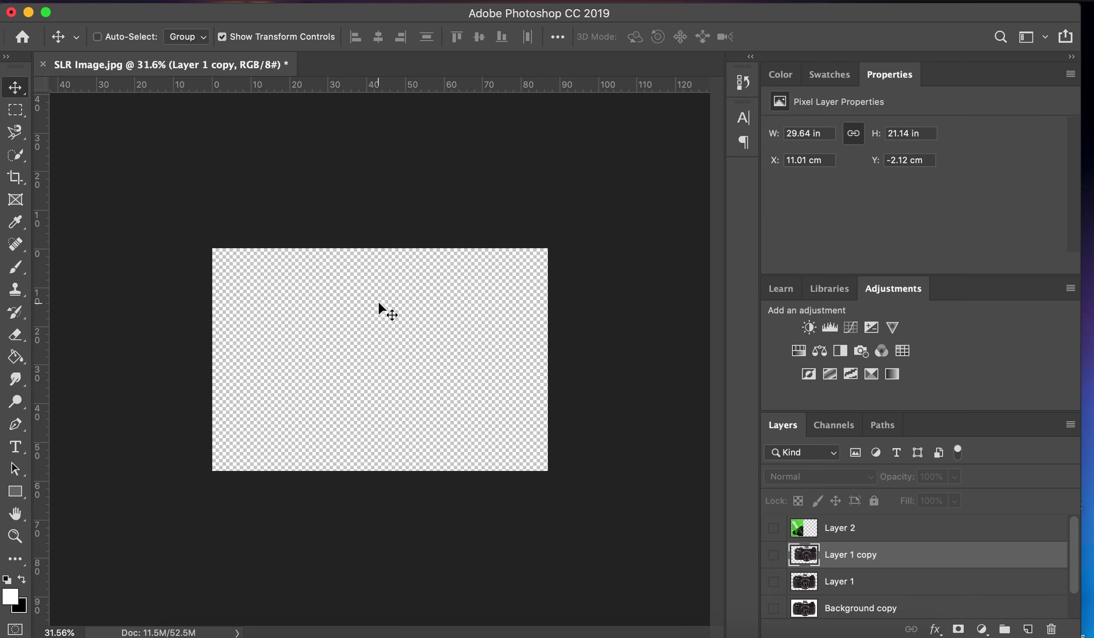
click(774, 555)
Move the camera left and down to about X 6.28 cm, Y 2.68 cm
drag(464, 315, 454, 329)
scroll(455, 327, up, 5)
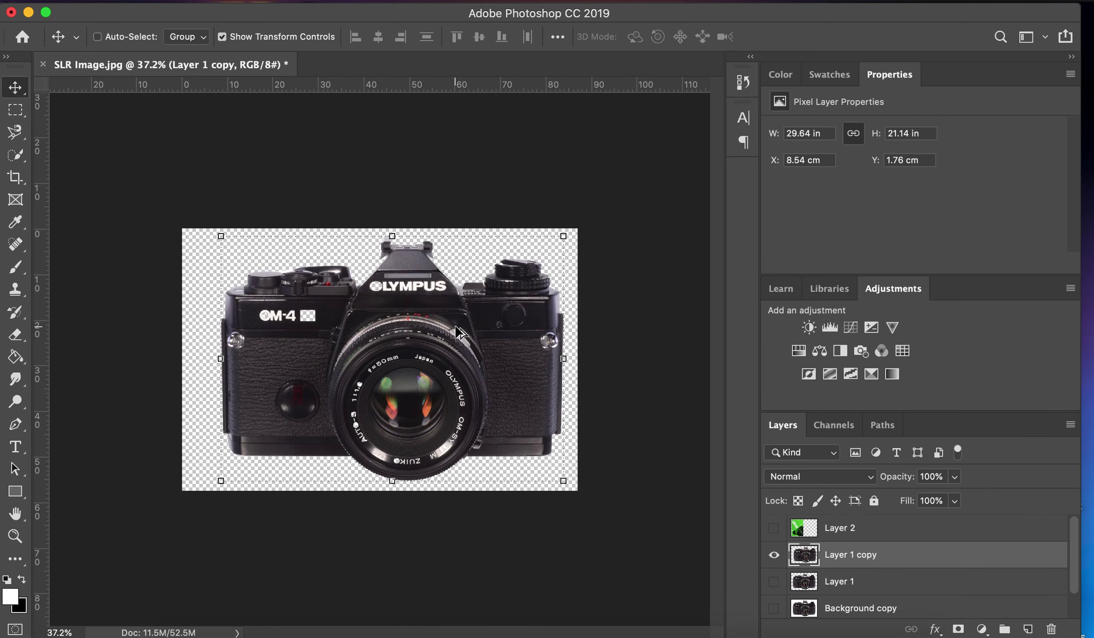
drag(455, 314, 443, 315)
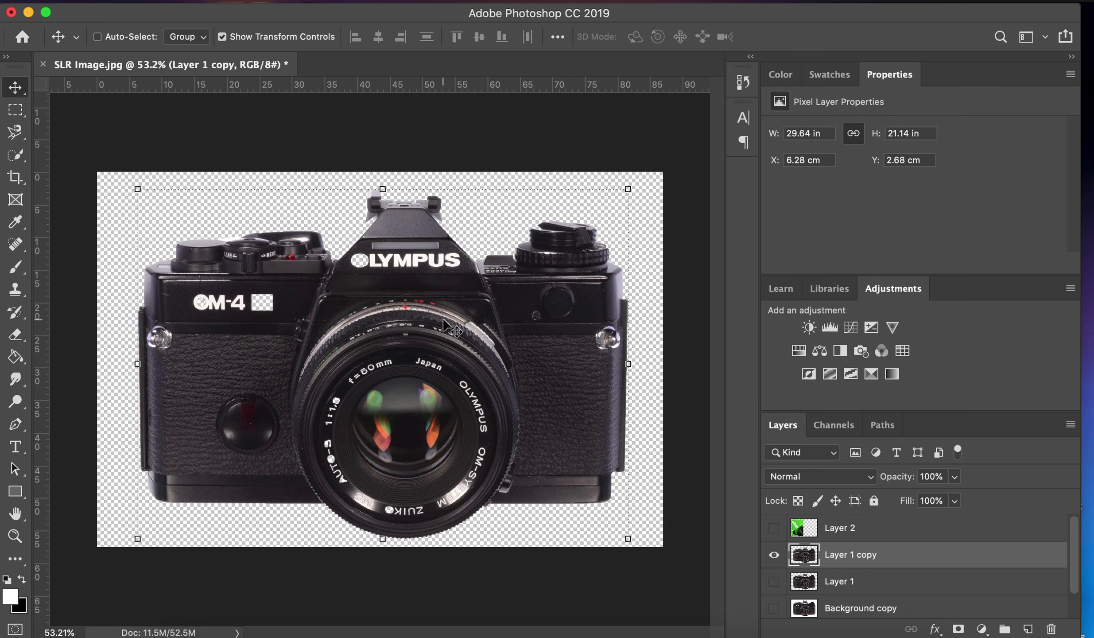
click(149, 2)
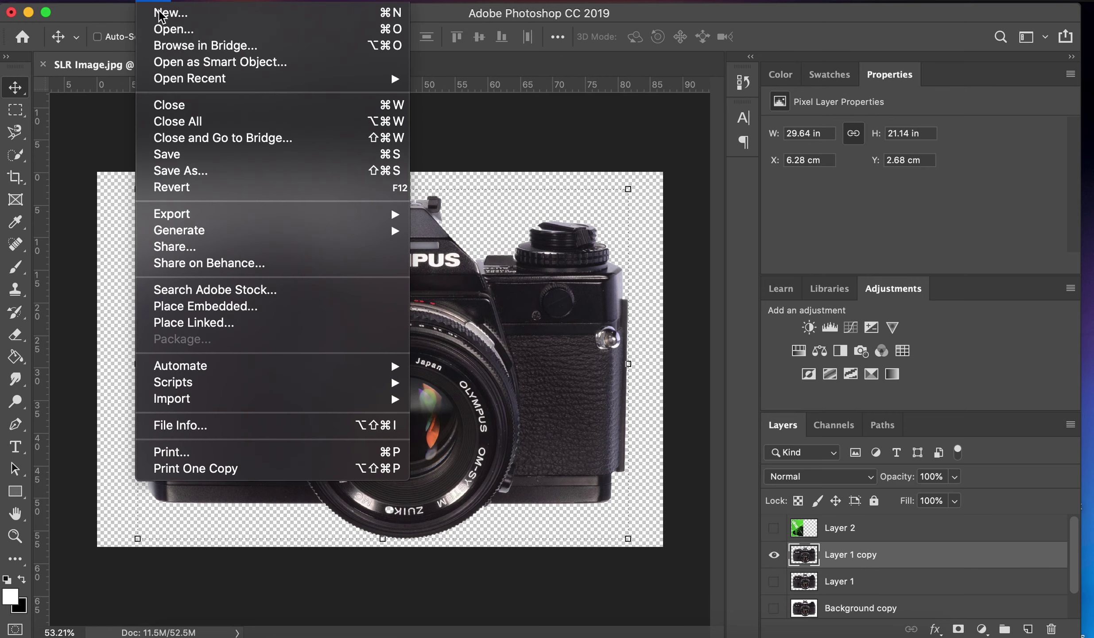
Create a new blank A3 document (297 × 420 mm, 300 ppi) from the Print presets
click(358, 177)
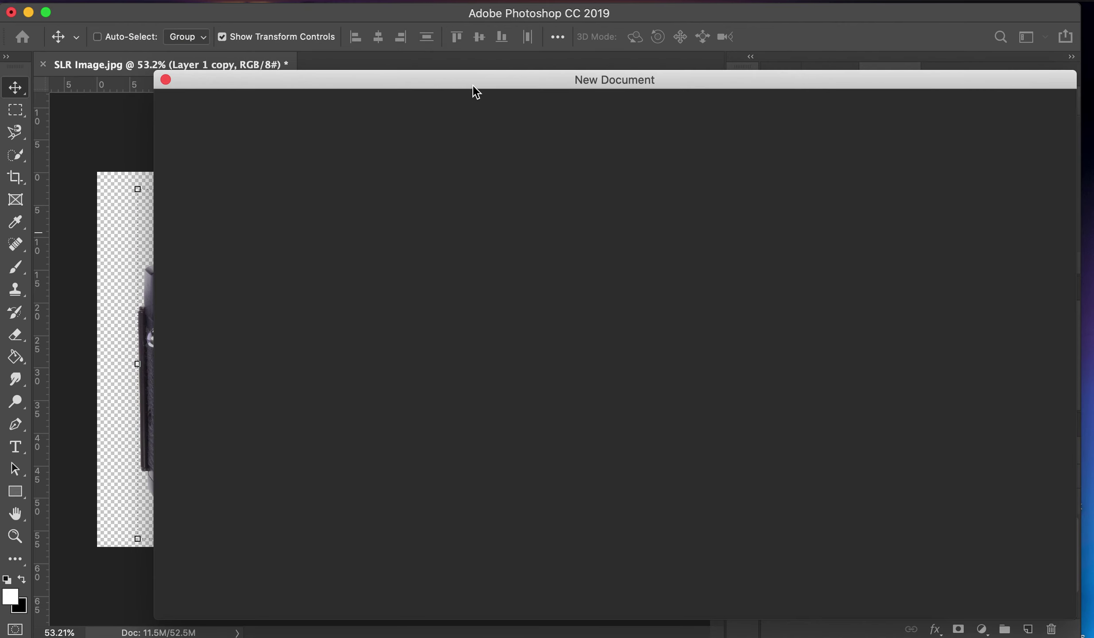
drag(473, 85, 421, 20)
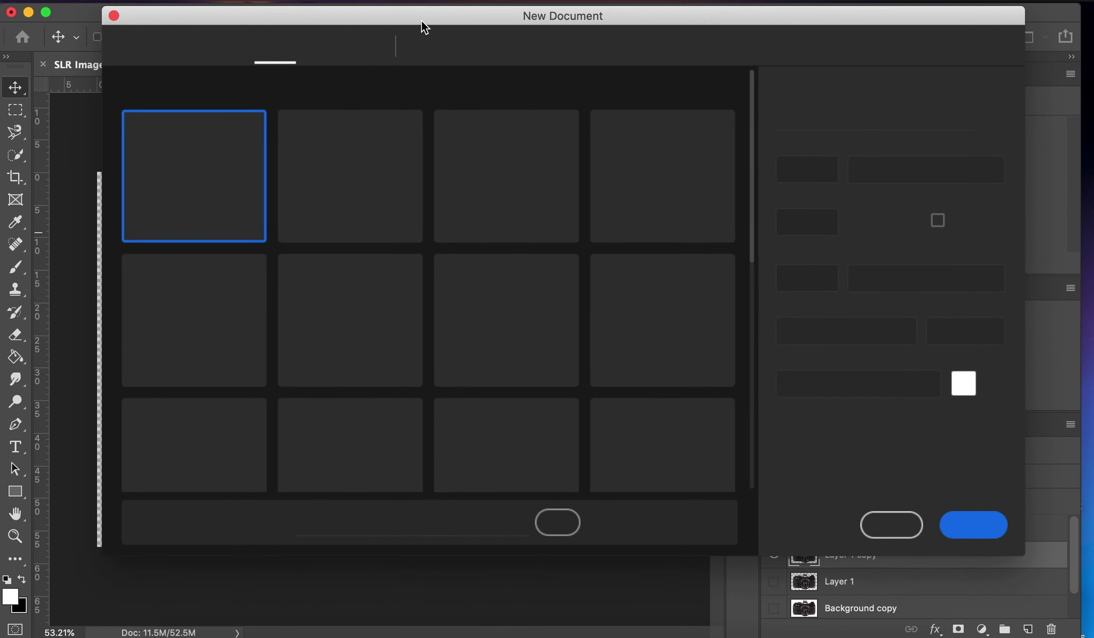
click(510, 56)
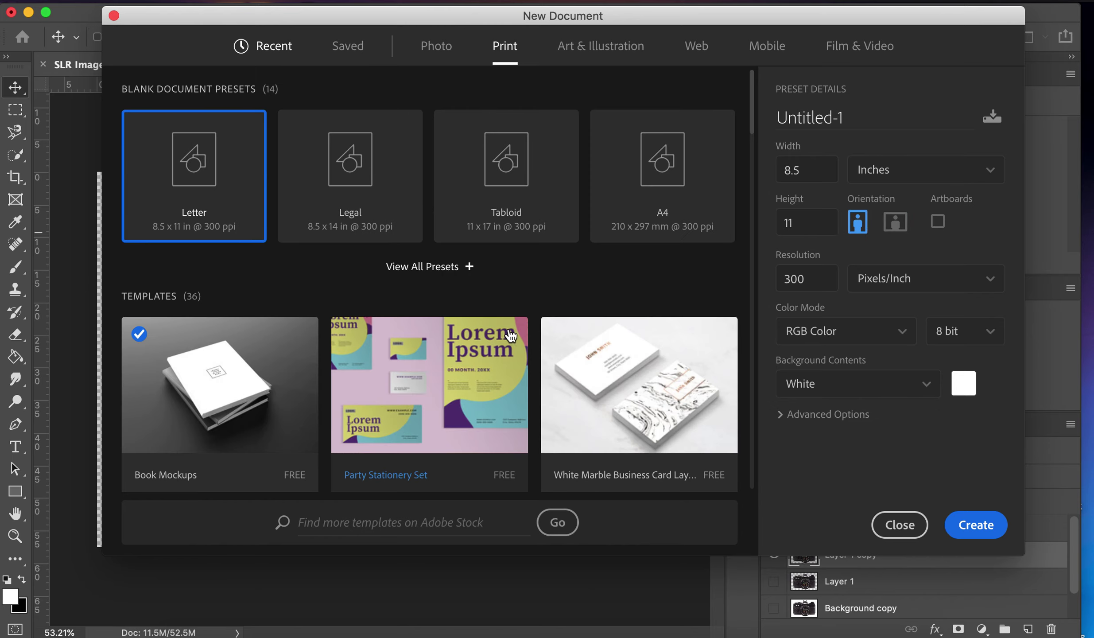
click(452, 277)
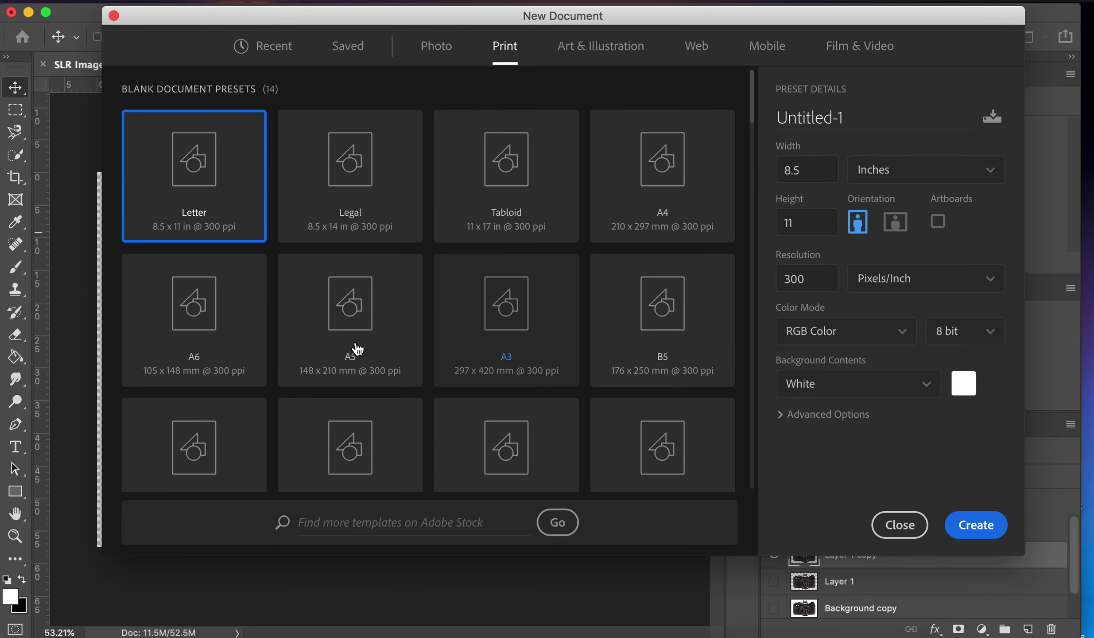
click(518, 343)
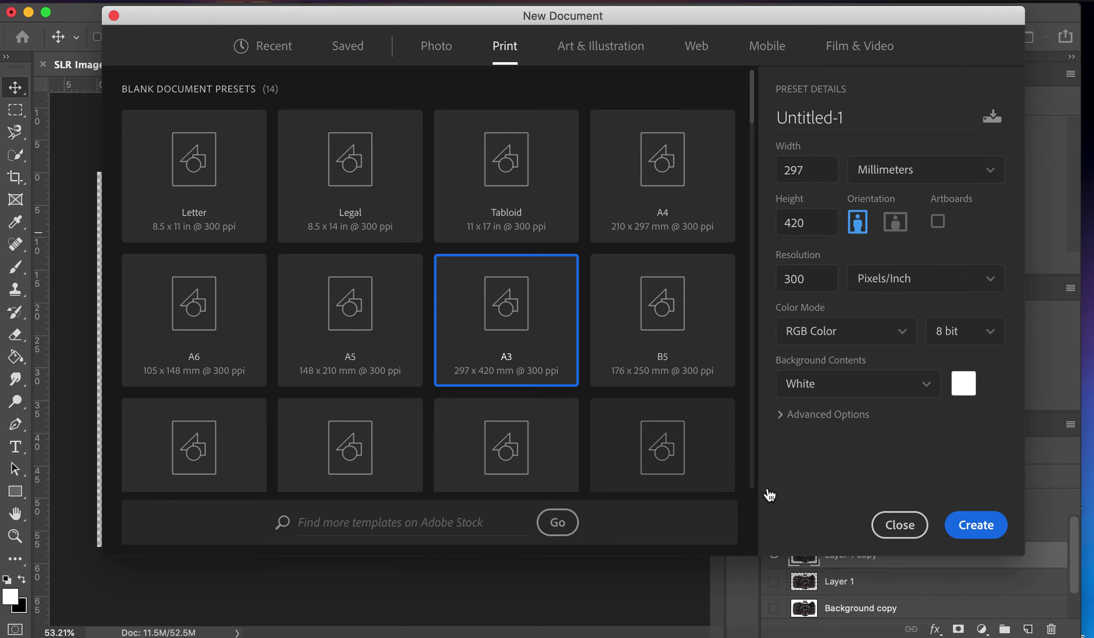
click(991, 532)
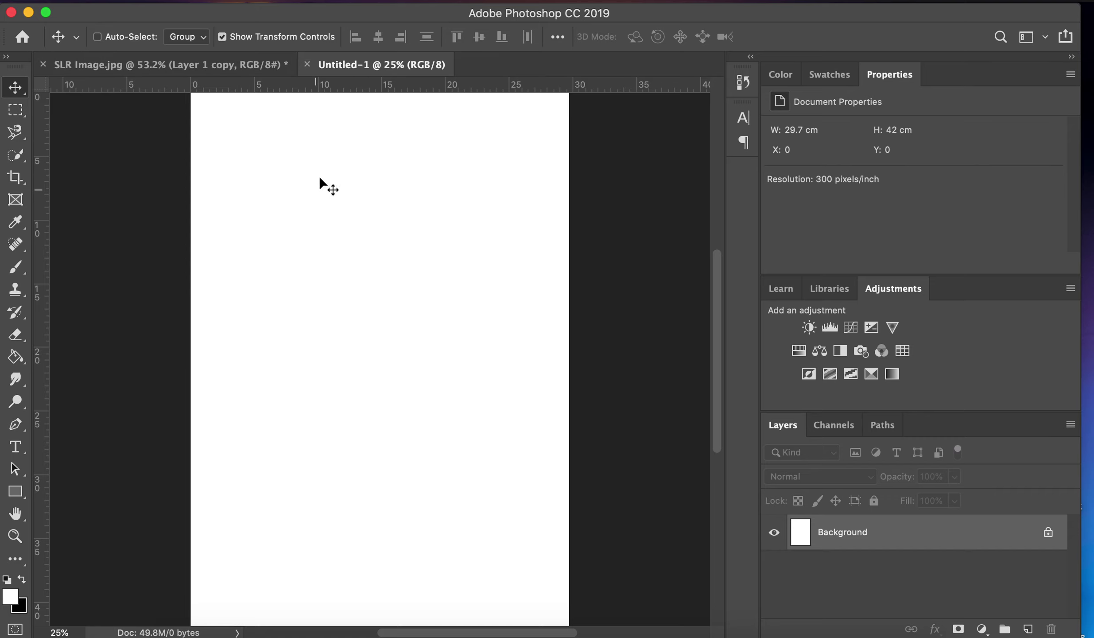
Drag the cutout camera from SLR Image.jpg onto the Untitled-1 A3 page
click(225, 66)
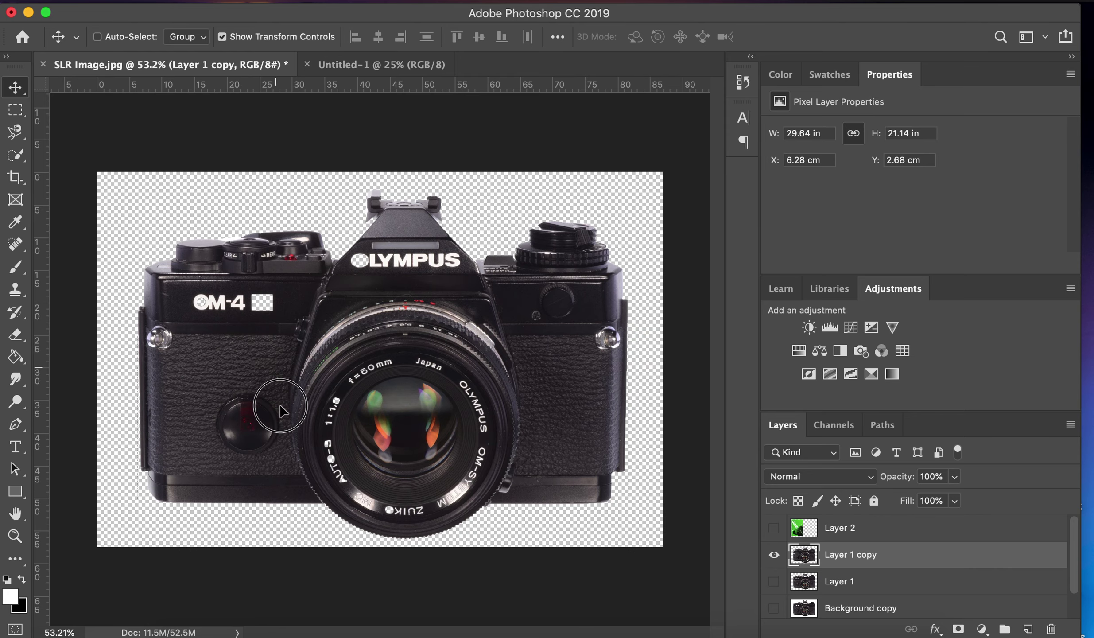
drag(296, 348, 302, 350)
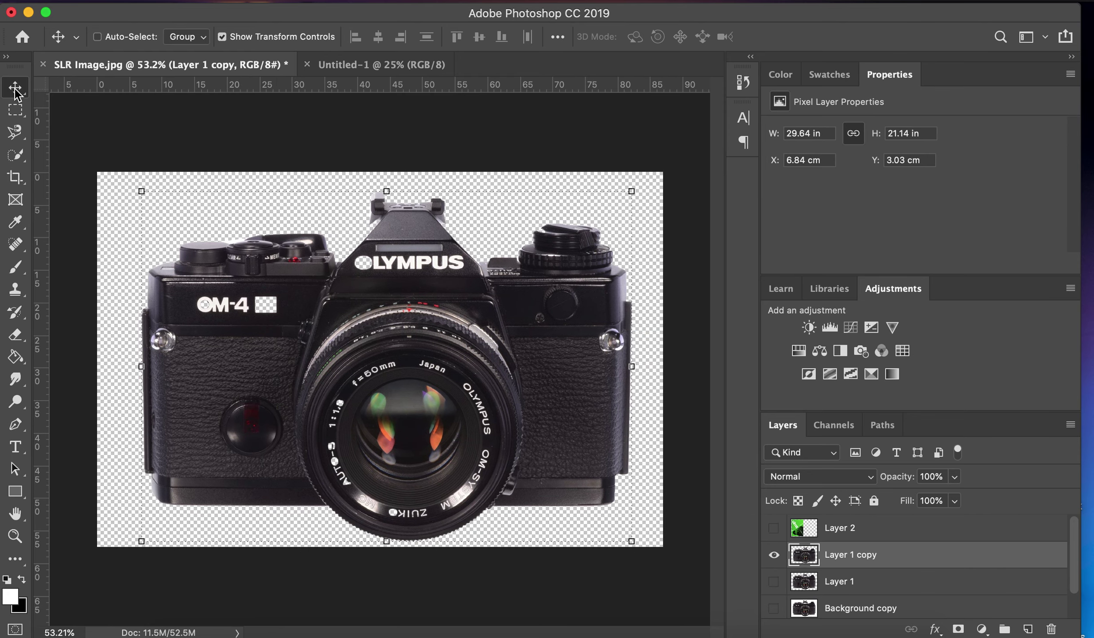
click(302, 306)
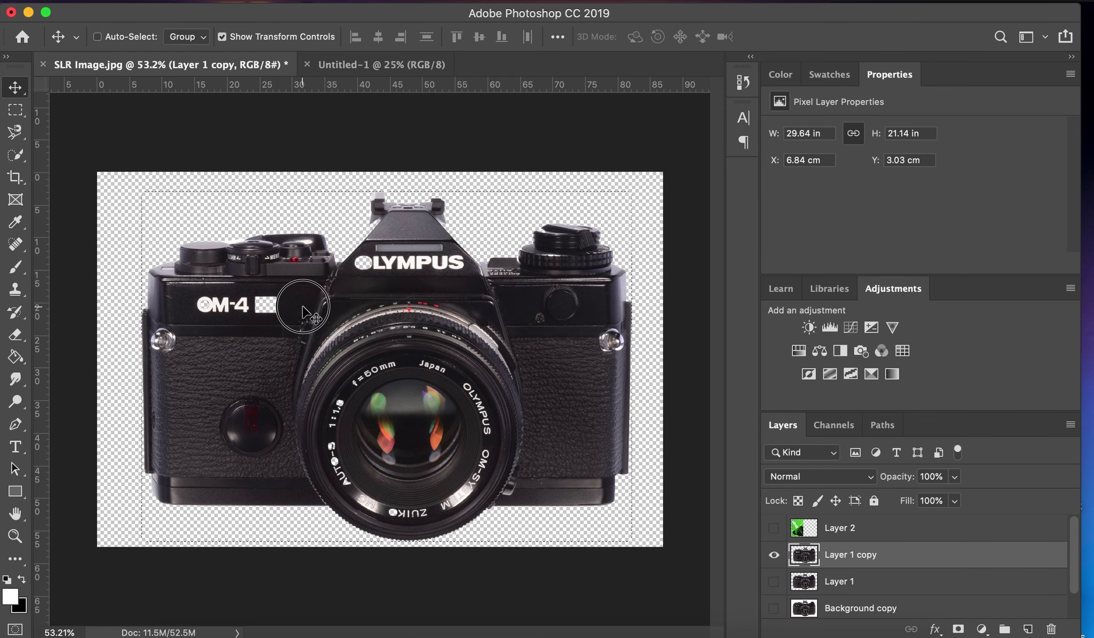
drag(302, 306, 355, 69)
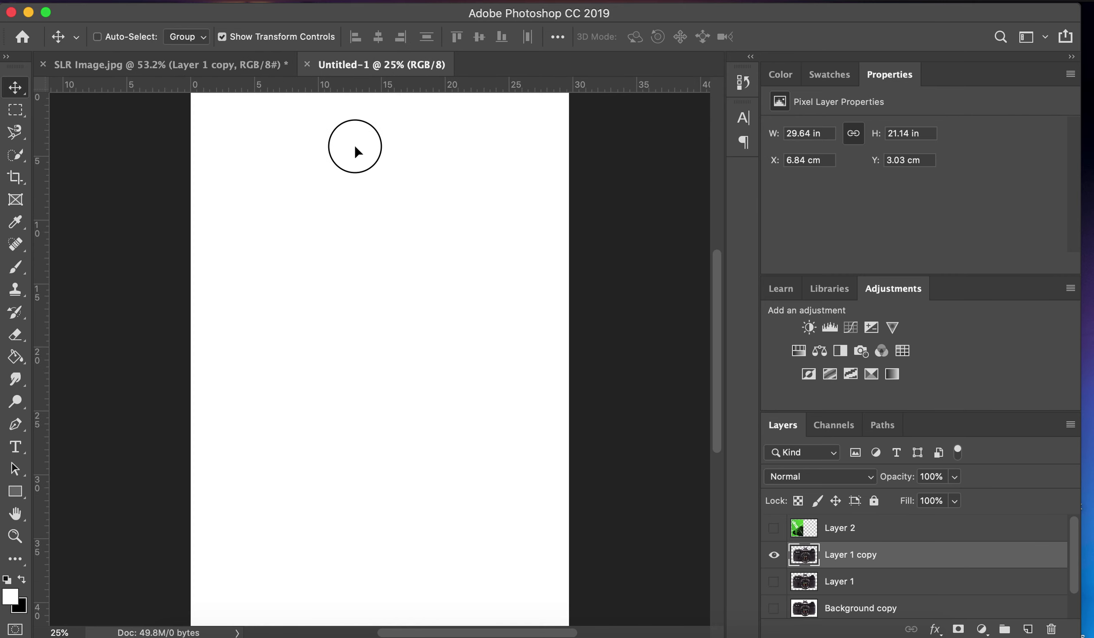
drag(372, 305, 356, 303)
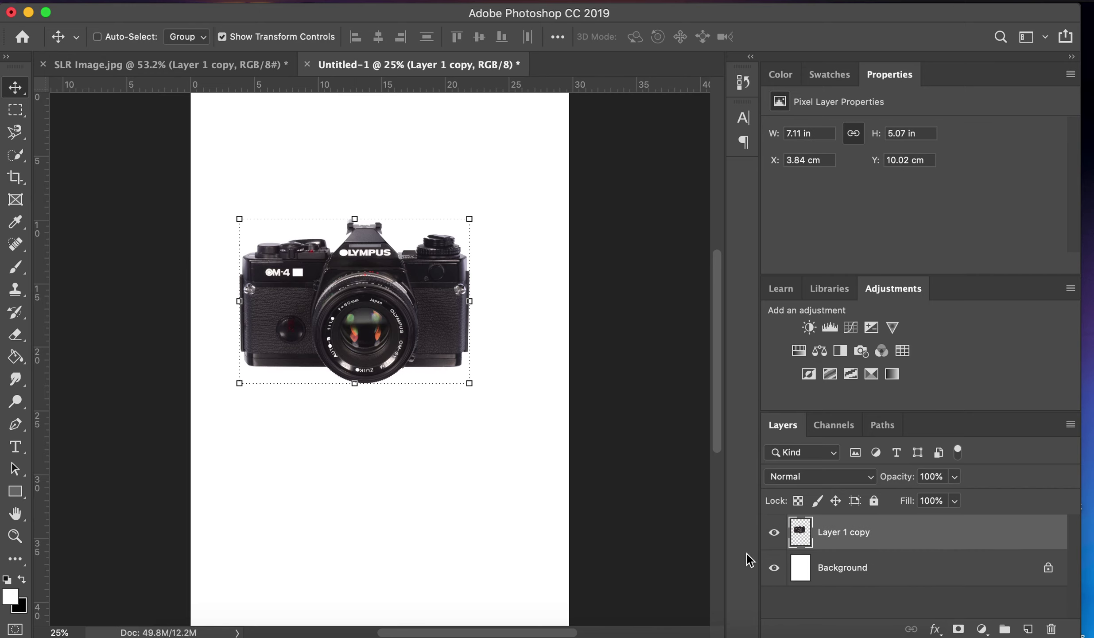
Free Transform the camera to about 150% and place it at X 4.44 cm, Y 9.91 cm
drag(468, 385, 554, 461)
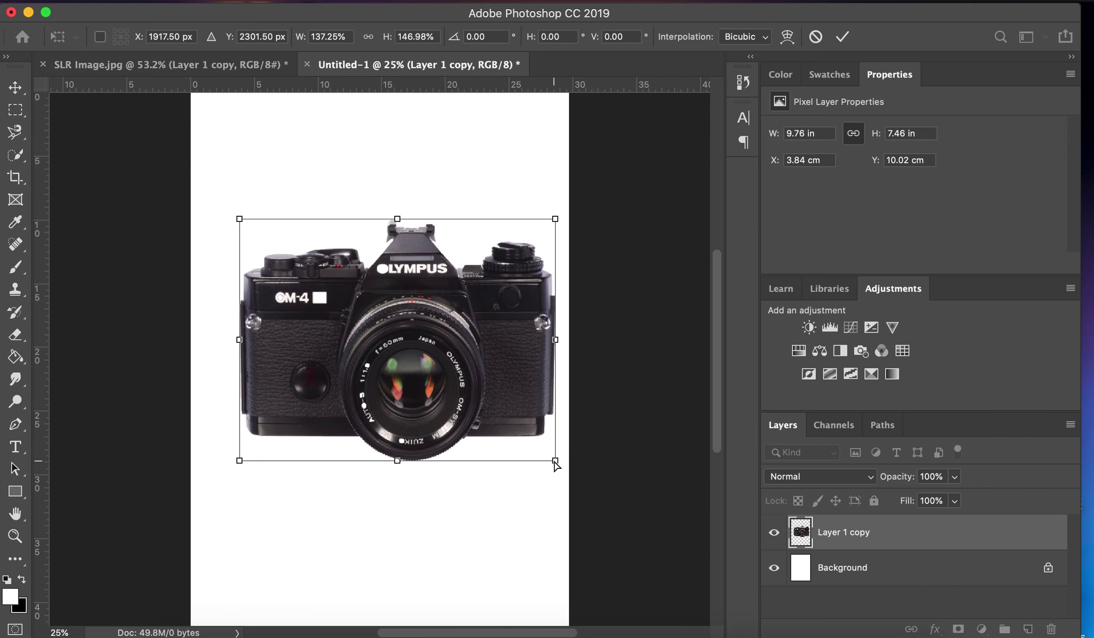
key(super+z)
click(194, 2)
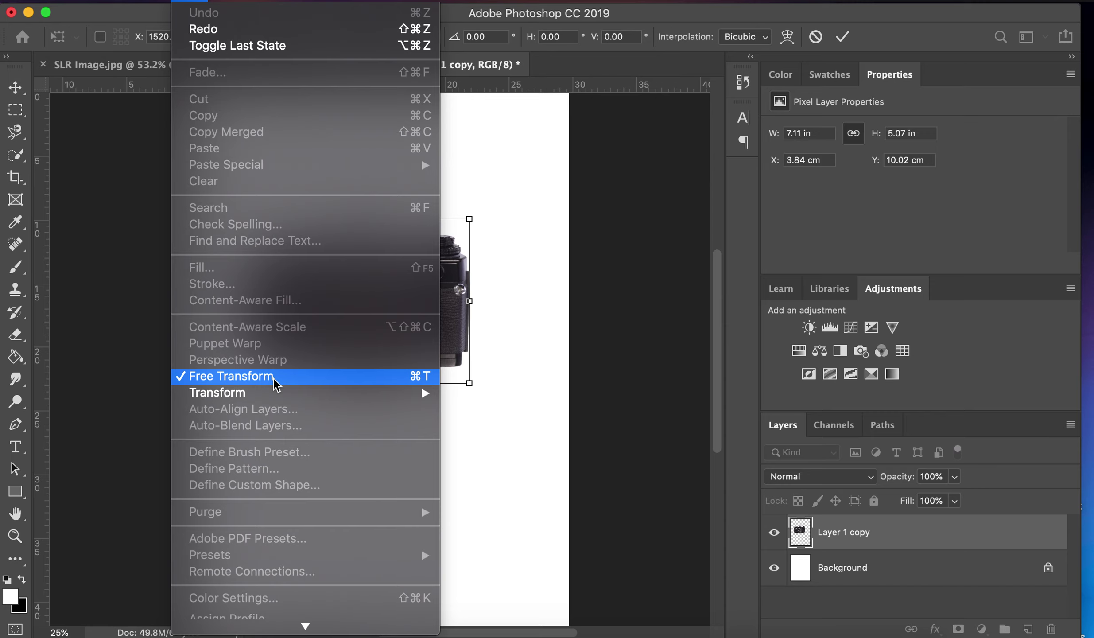
click(595, 332)
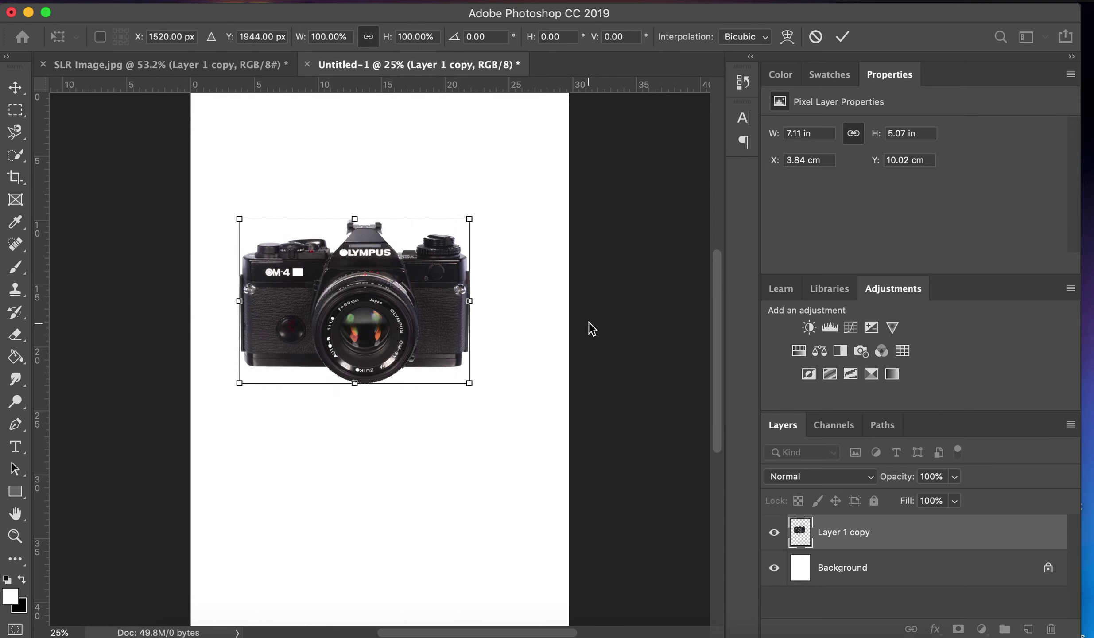
drag(469, 382, 586, 460)
drag(499, 396, 474, 375)
key(Return)
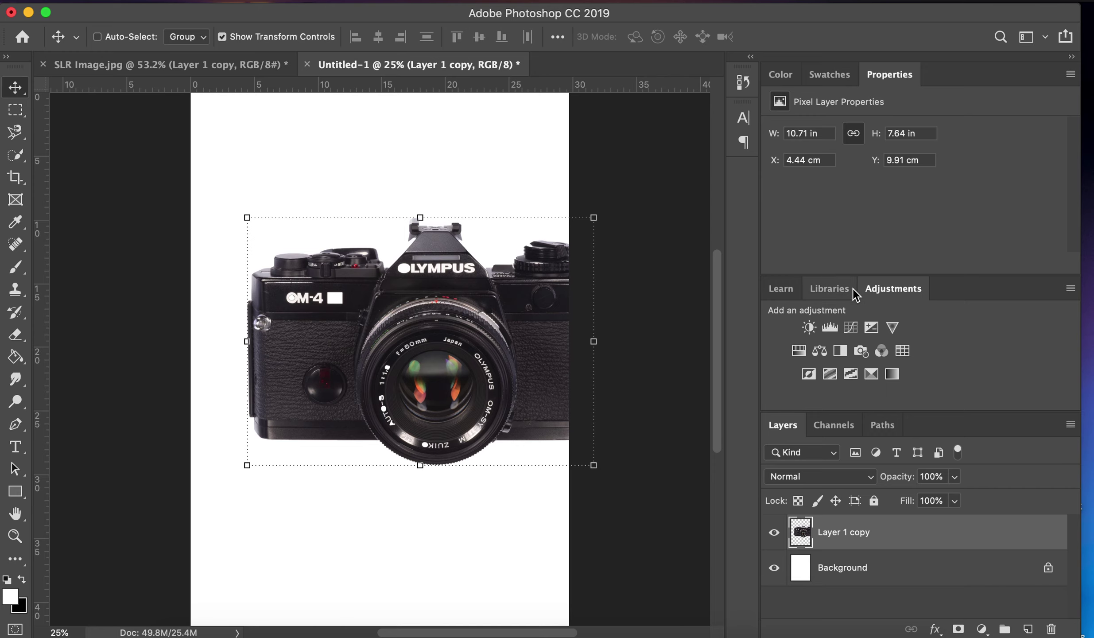
click(539, 0)
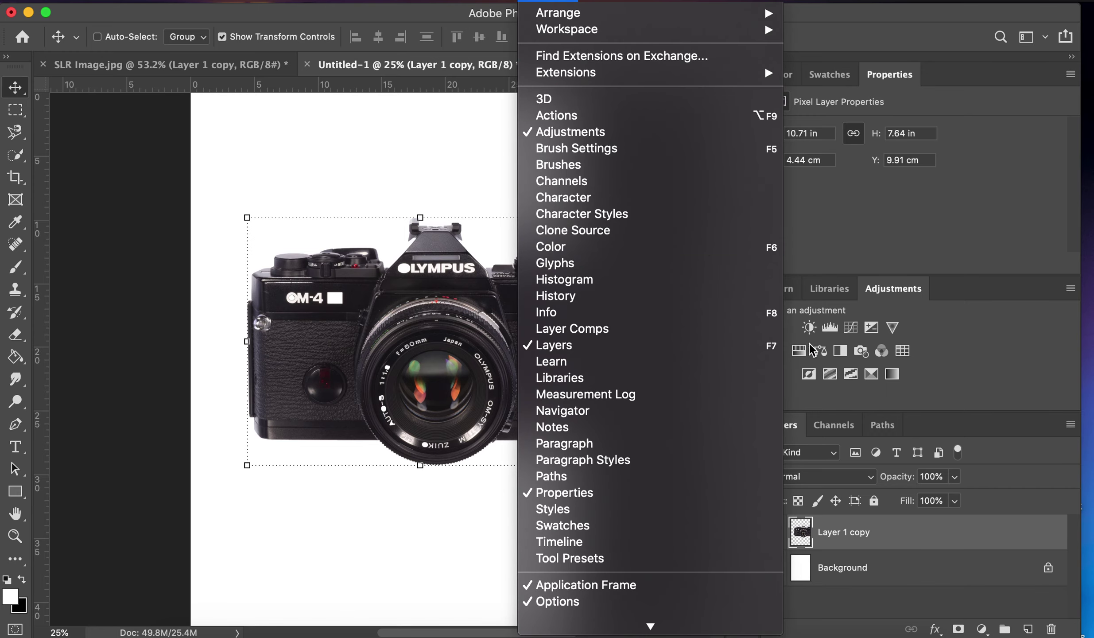
Convert the camera layer to greyscale with a default Black & White adjustment
click(881, 306)
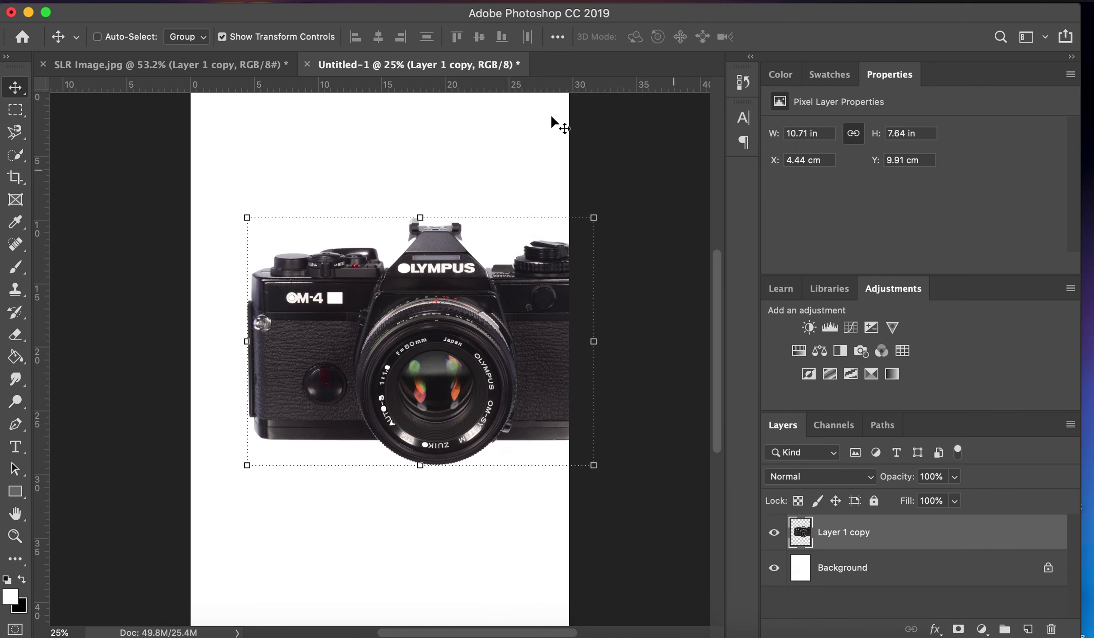
click(249, 2)
mouse_move(257, 42)
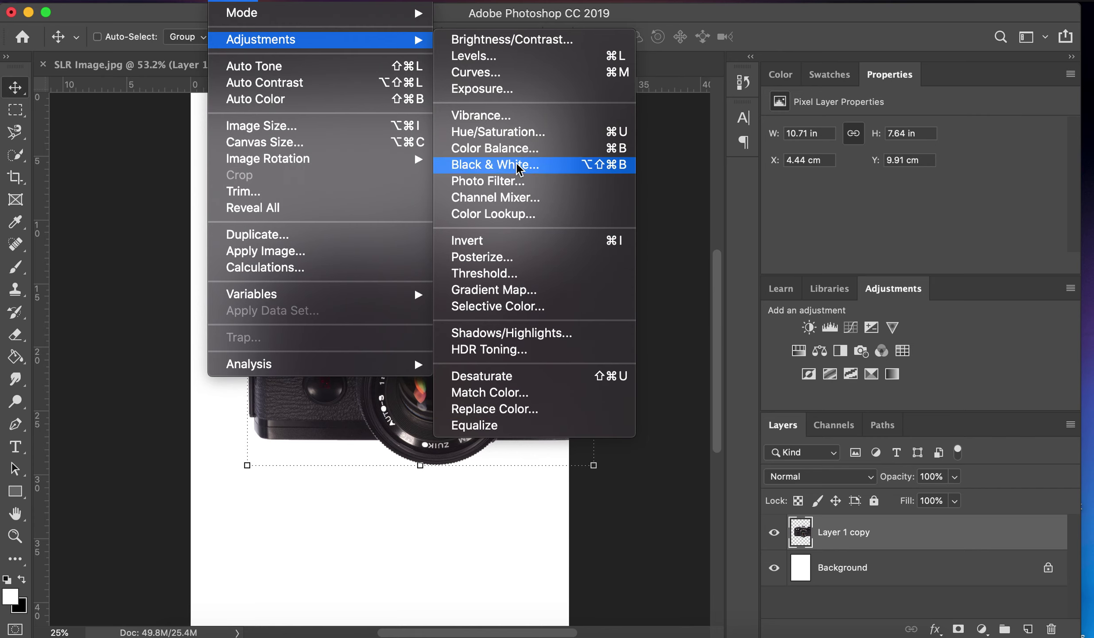
click(518, 164)
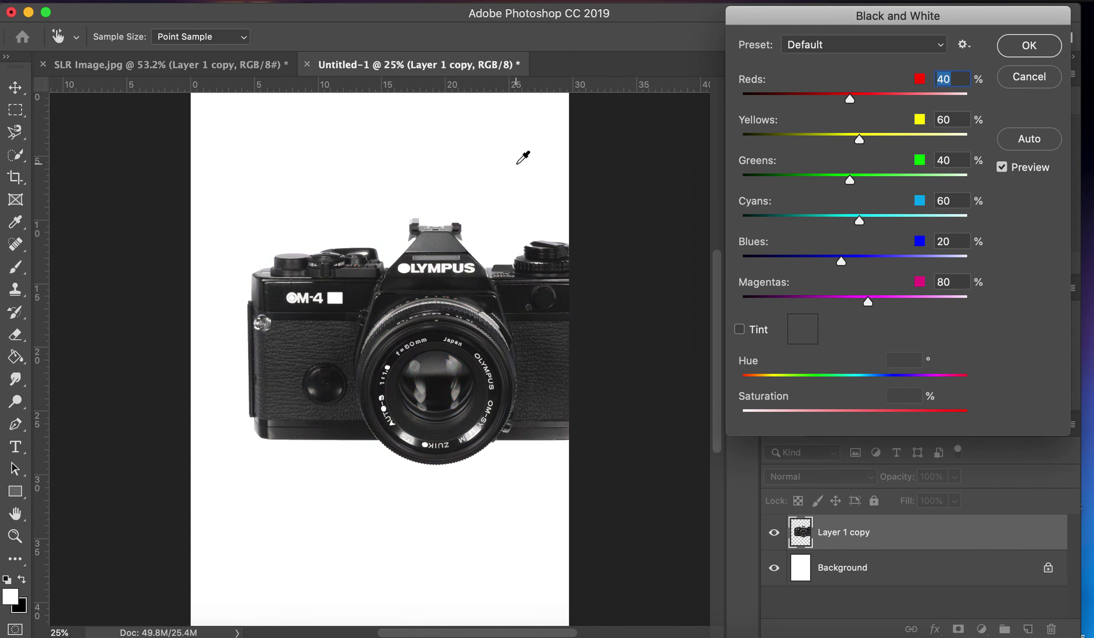
click(1030, 45)
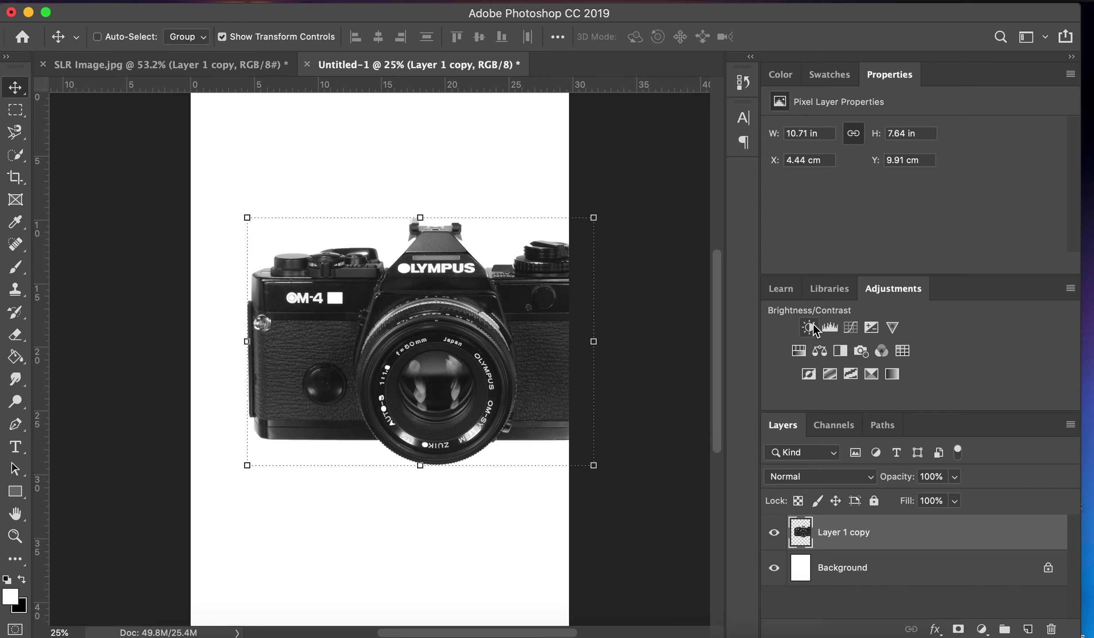
click(836, 328)
Nudge the Levels 1 black-point slider slightly right to deepen the camera's shadows
scroll(862, 199, down, 1)
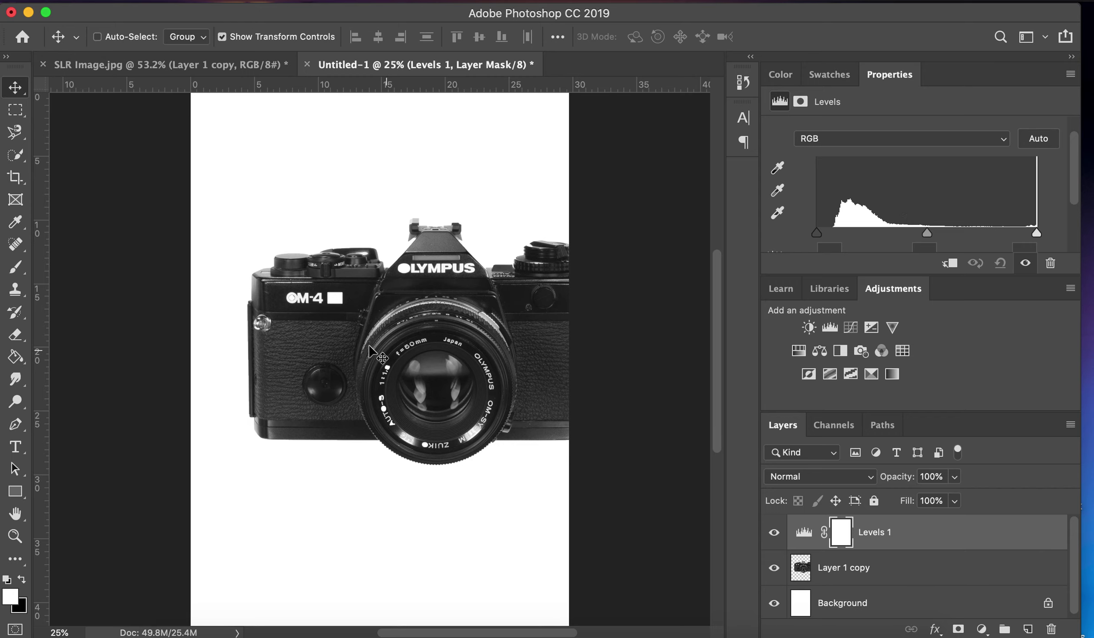
mouse_move(818, 239)
mouse_down()
mouse_move(899, 238)
mouse_move(816, 239)
mouse_up()
mouse_move(929, 235)
mouse_down()
mouse_move(822, 241)
mouse_move(928, 238)
mouse_up()
drag(1037, 235, 911, 238)
key(super+z)
drag(820, 235, 830, 237)
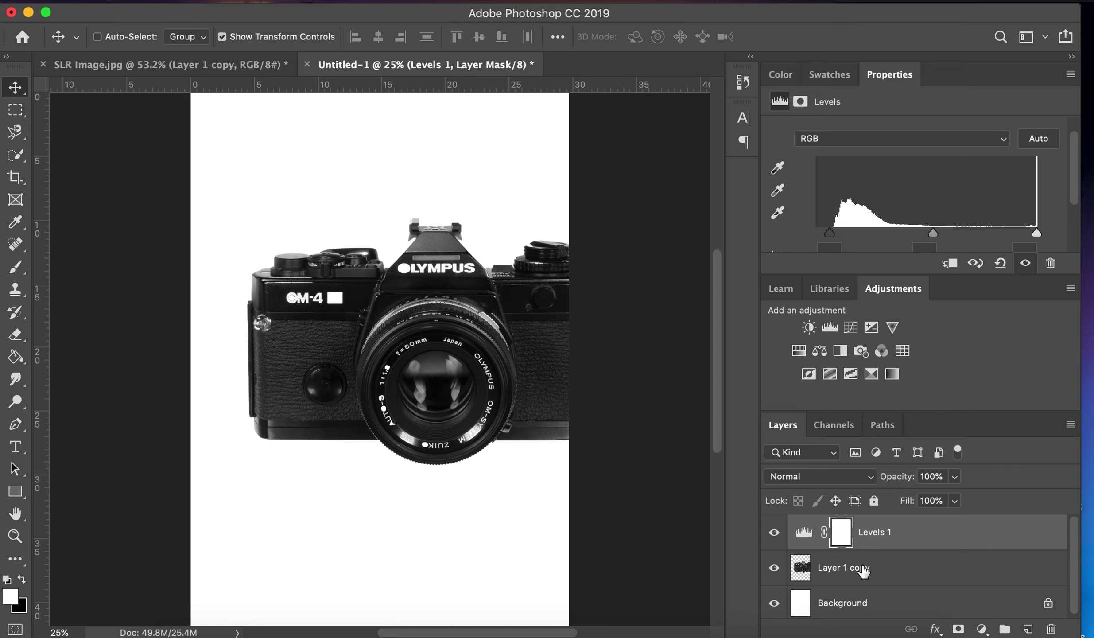
click(864, 572)
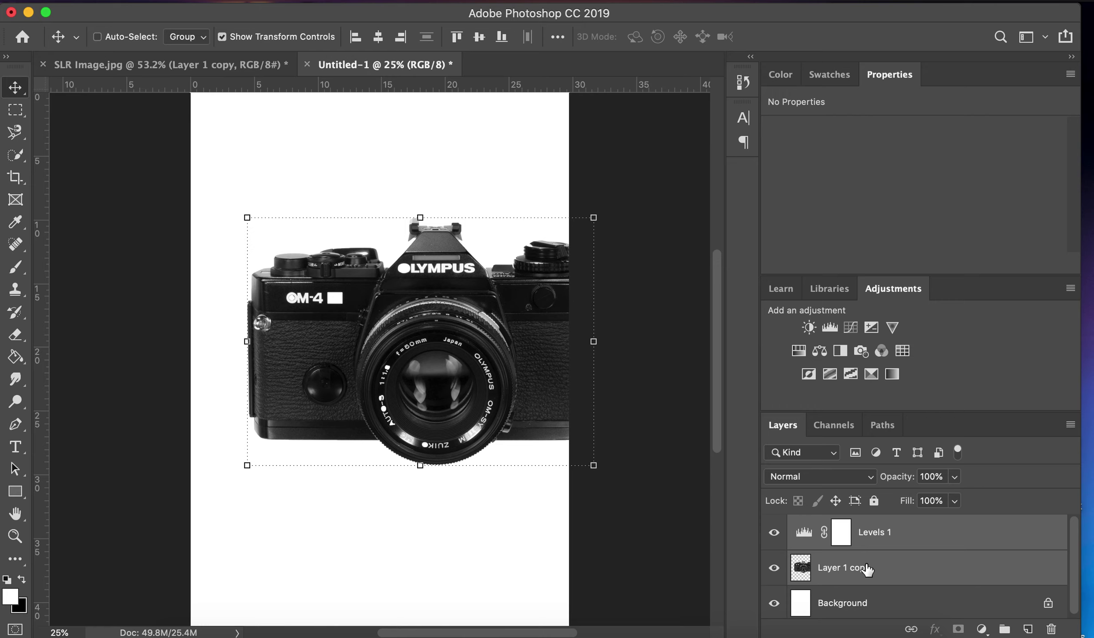
Merge Levels 1 and Layer 1 copy into one layer, then toggle its visibility to compare
right_click(868, 571)
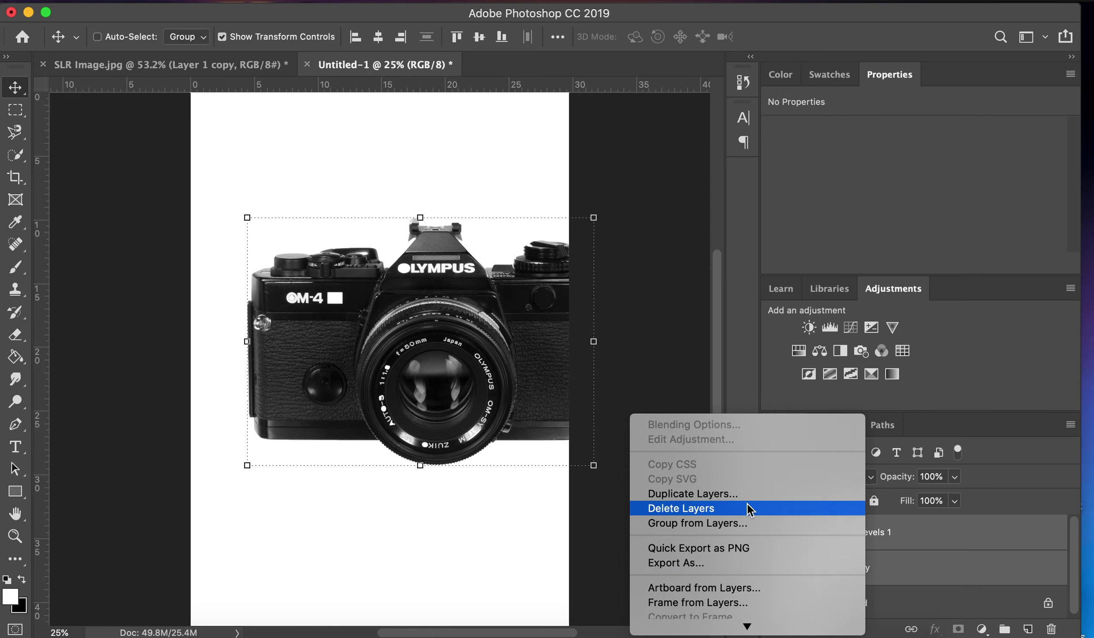
scroll(747, 515, down, 10)
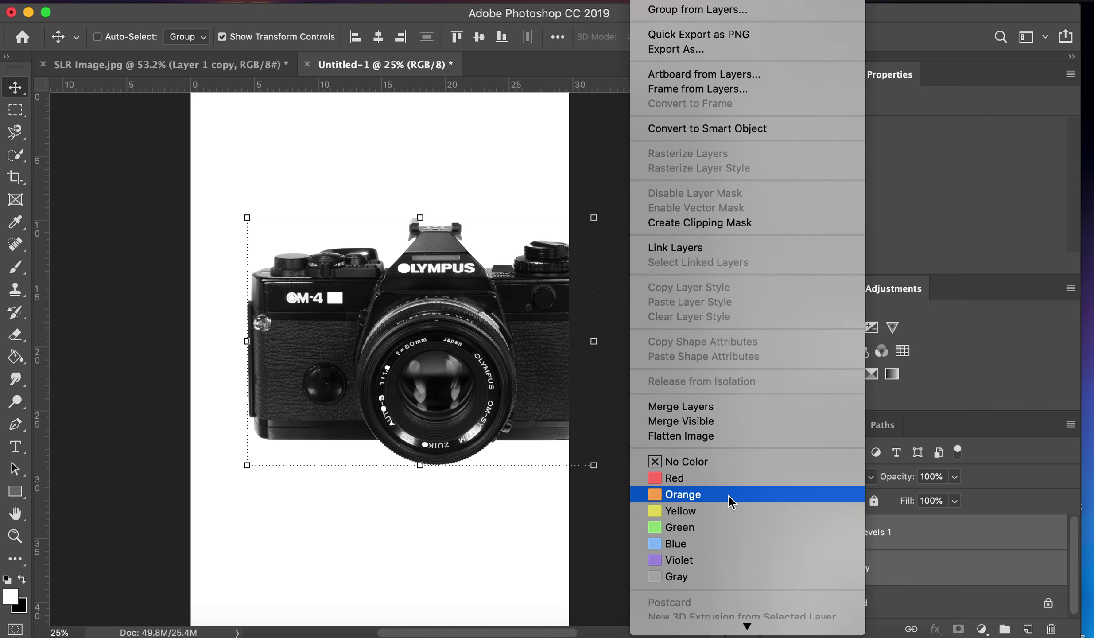
click(713, 408)
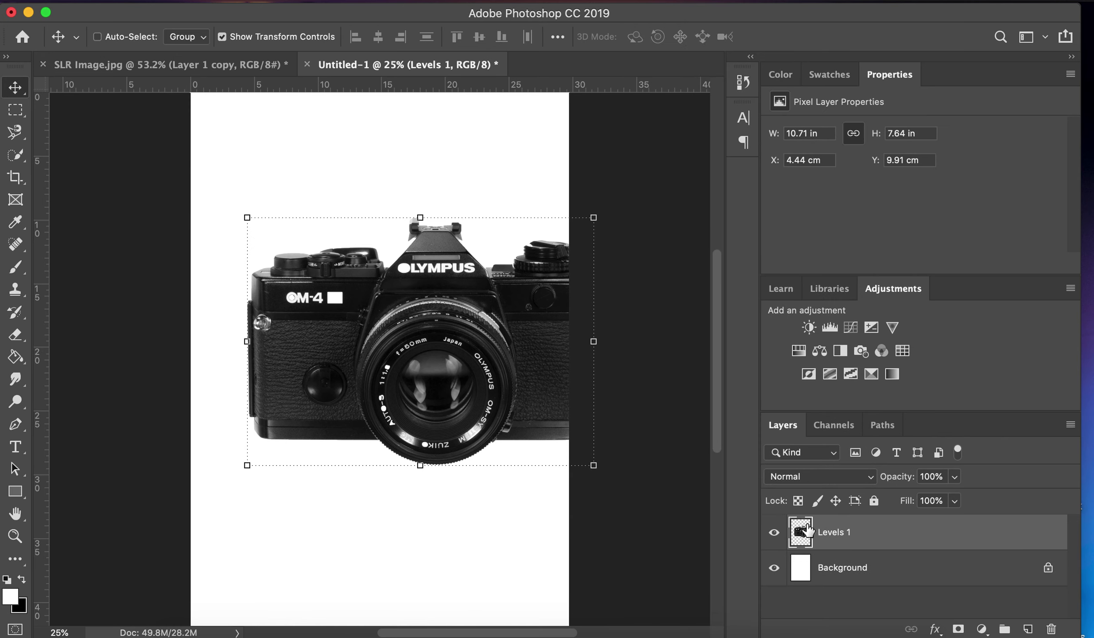
click(774, 533)
click(776, 534)
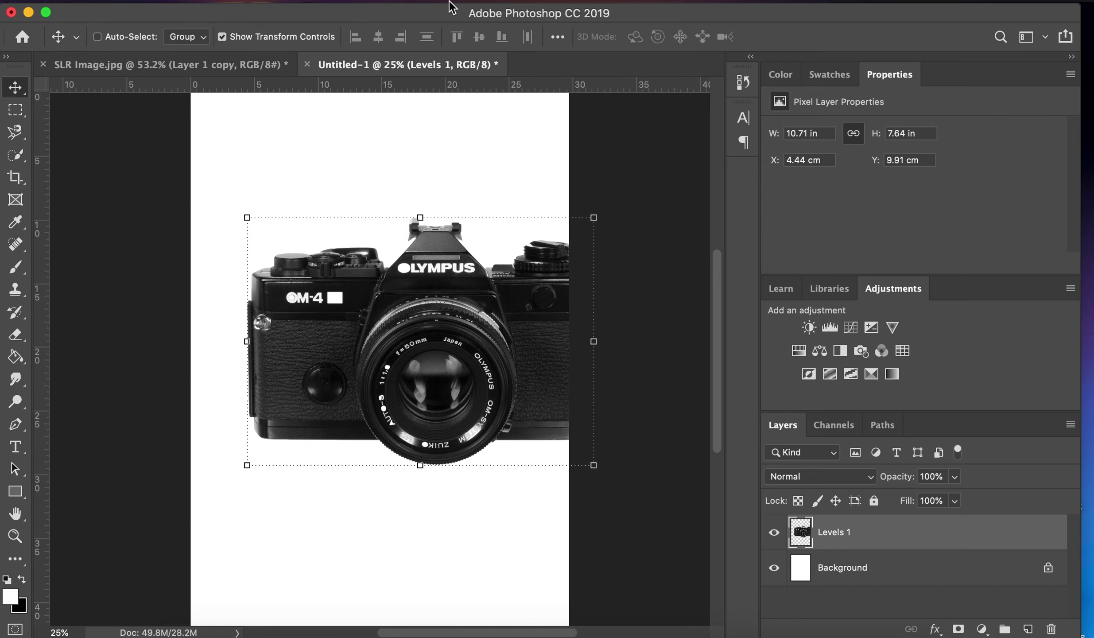
click(411, 4)
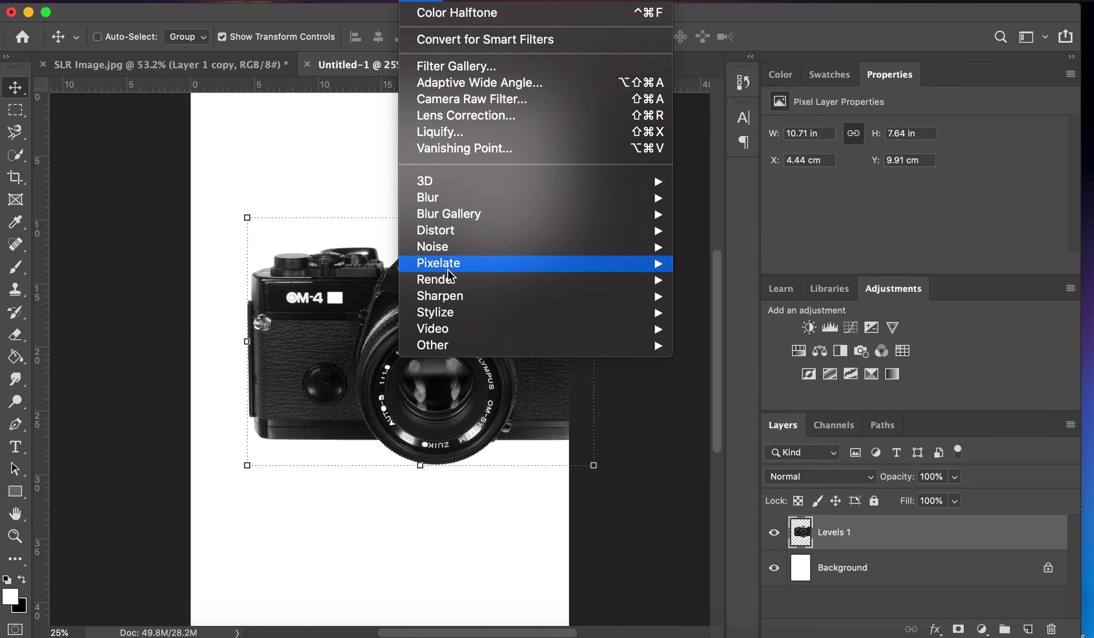
mouse_move(449, 264)
click(736, 263)
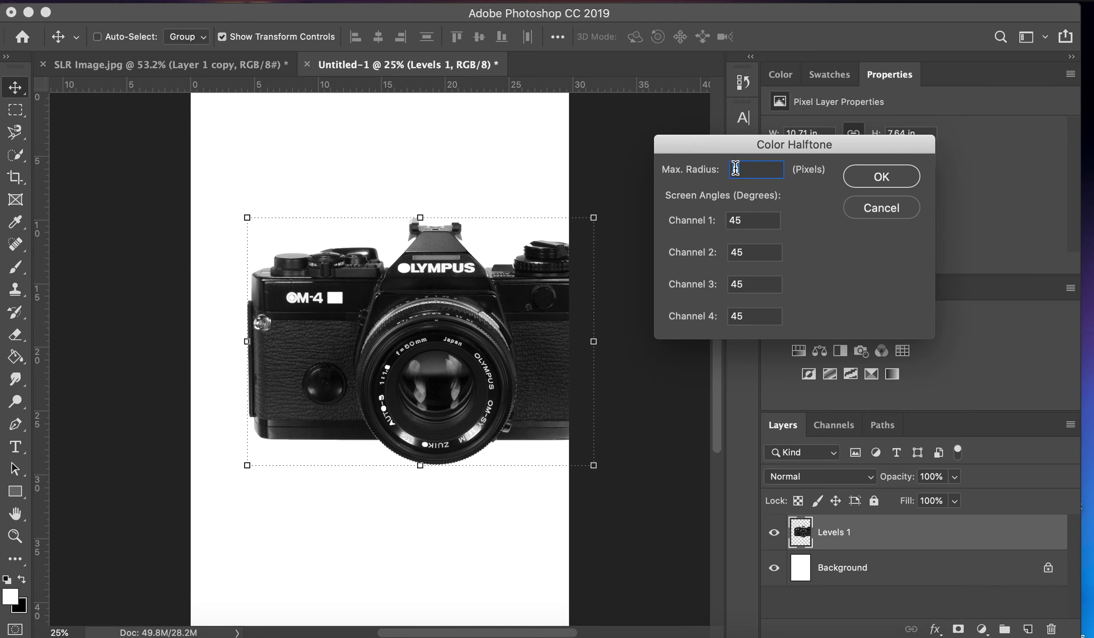
text(4)
key(Tab)
key(Tab)
key(Tab)
key(Tab)
key(Tab)
click(878, 177)
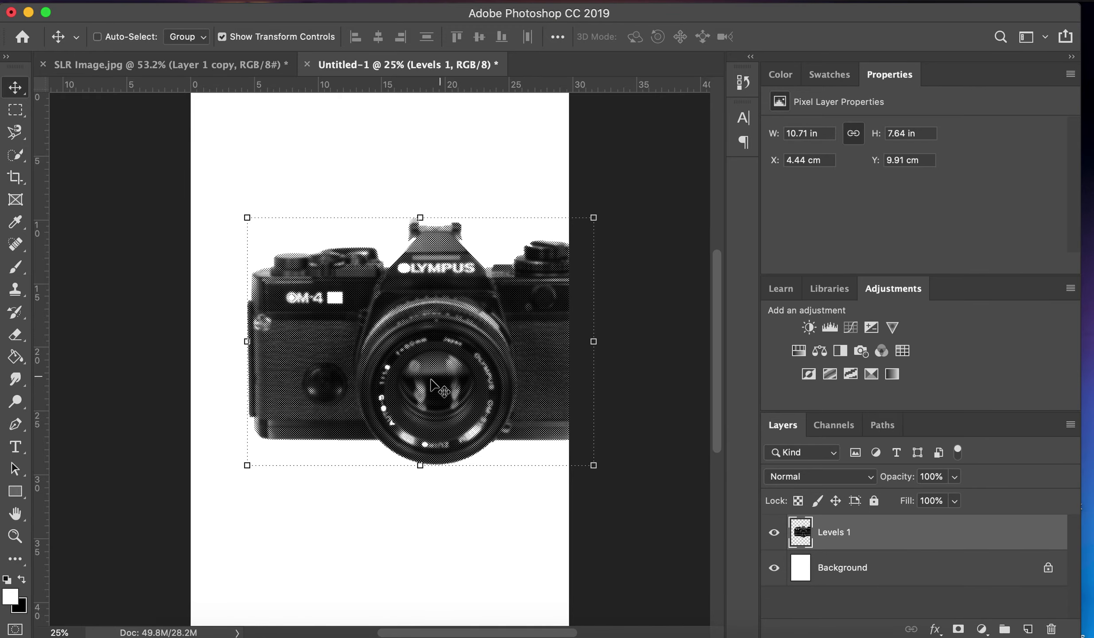
scroll(401, 395, up, 10)
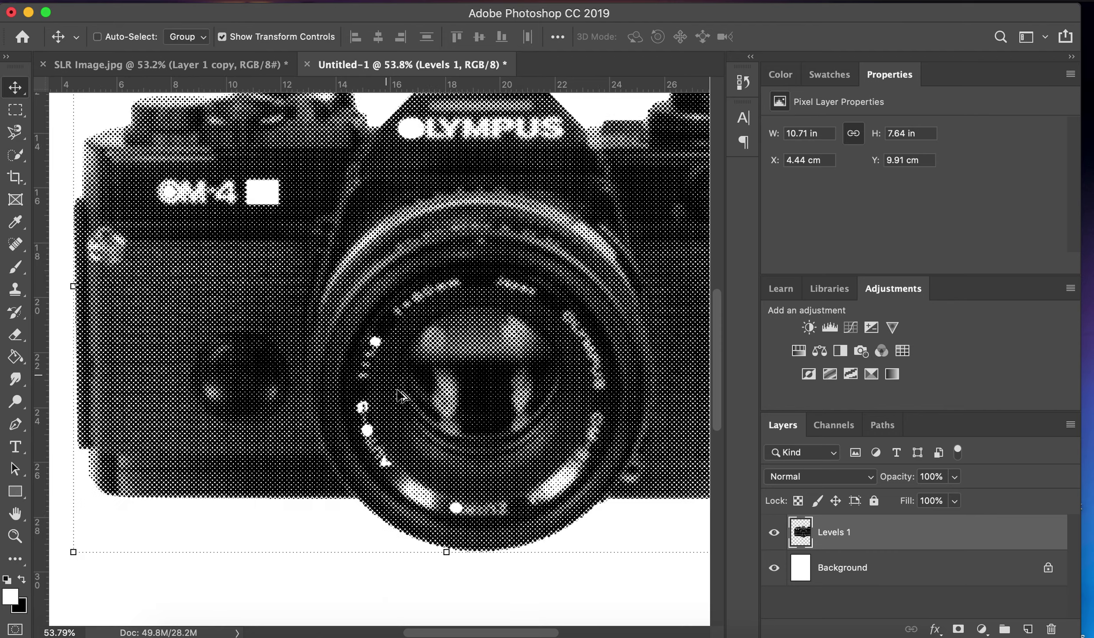
scroll(315, 292, up, 2)
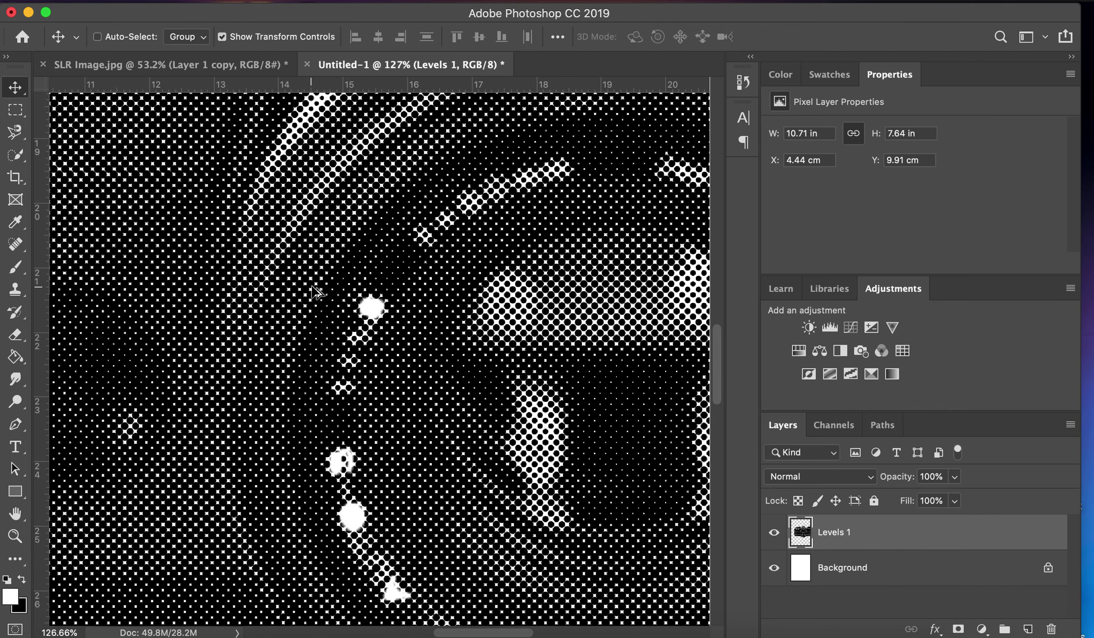
scroll(381, 268, down, 10)
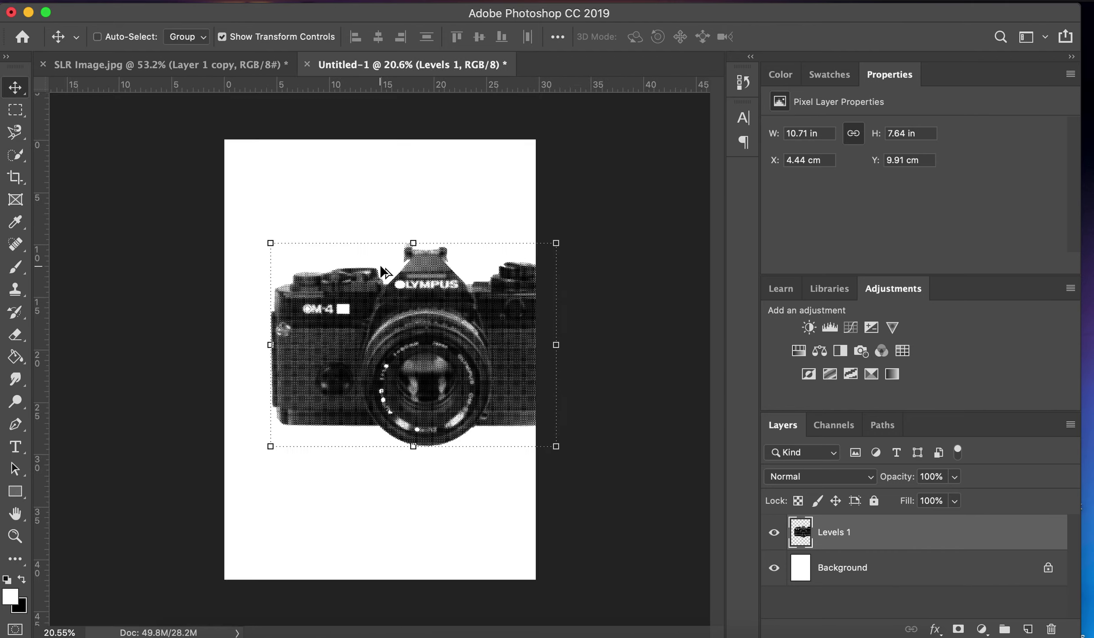
scroll(382, 268, up, 5)
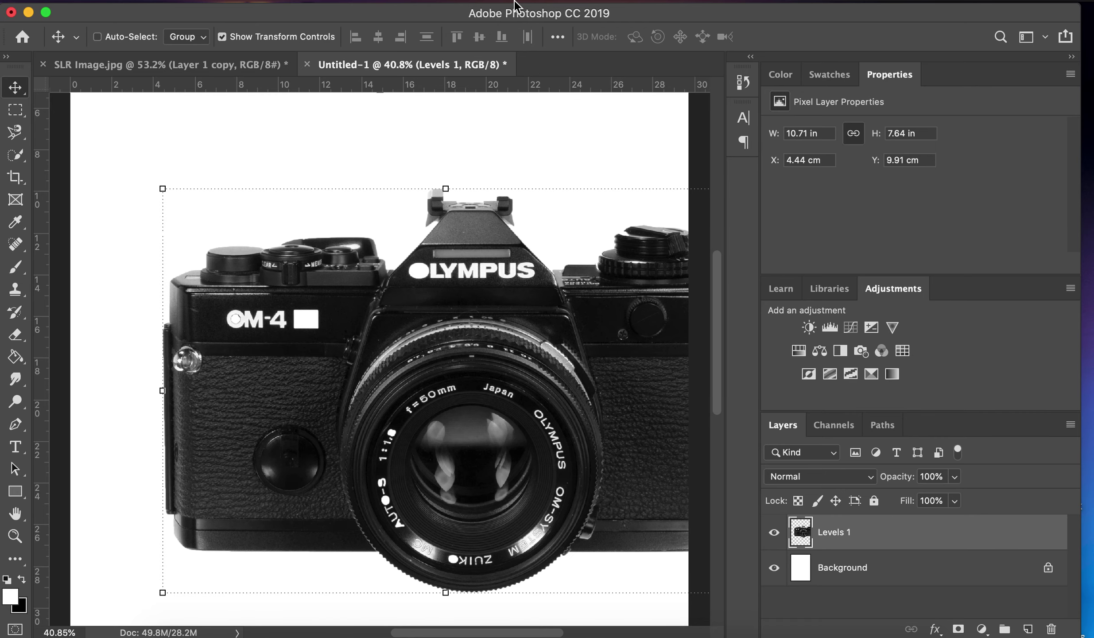
click(471, 1)
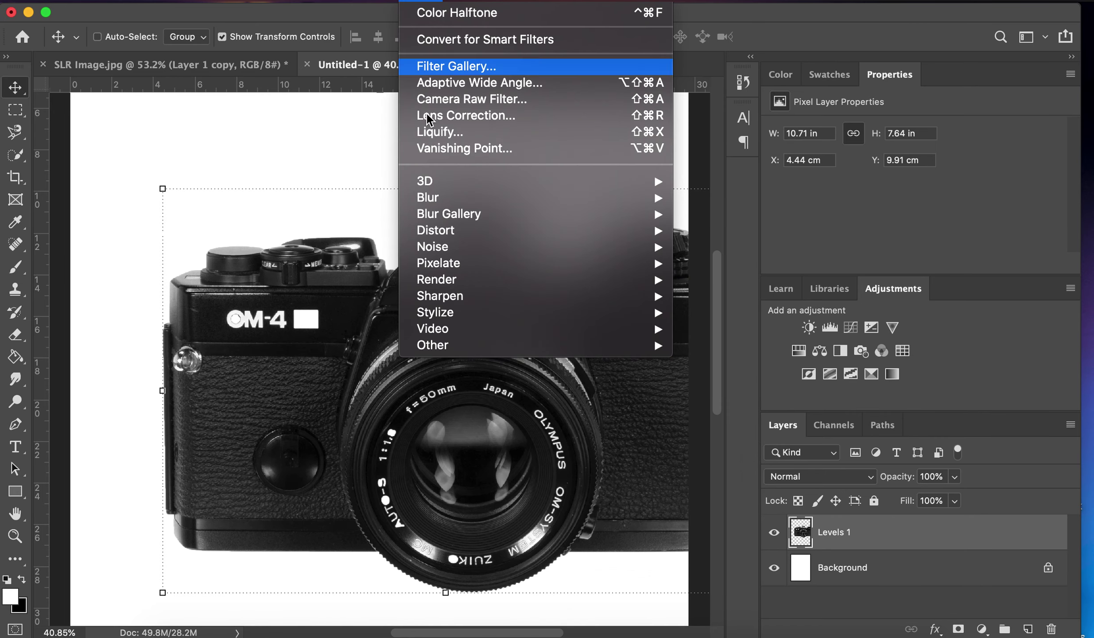
Apply Color Halftone with a 20-pixel radius to the Levels 1 camera layer
mouse_move(456, 257)
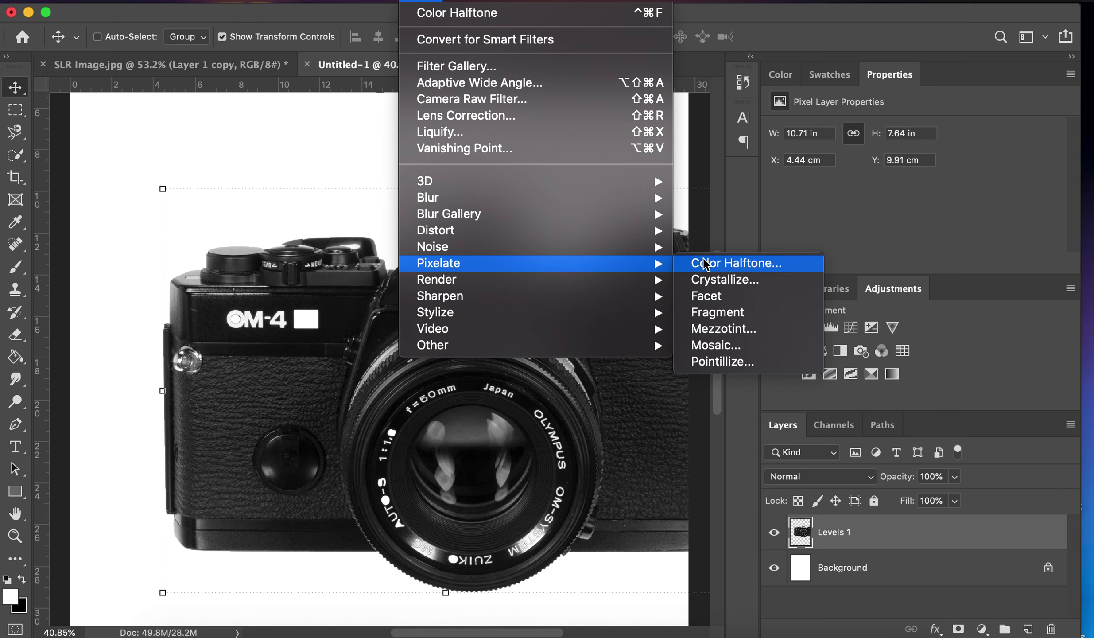
click(705, 265)
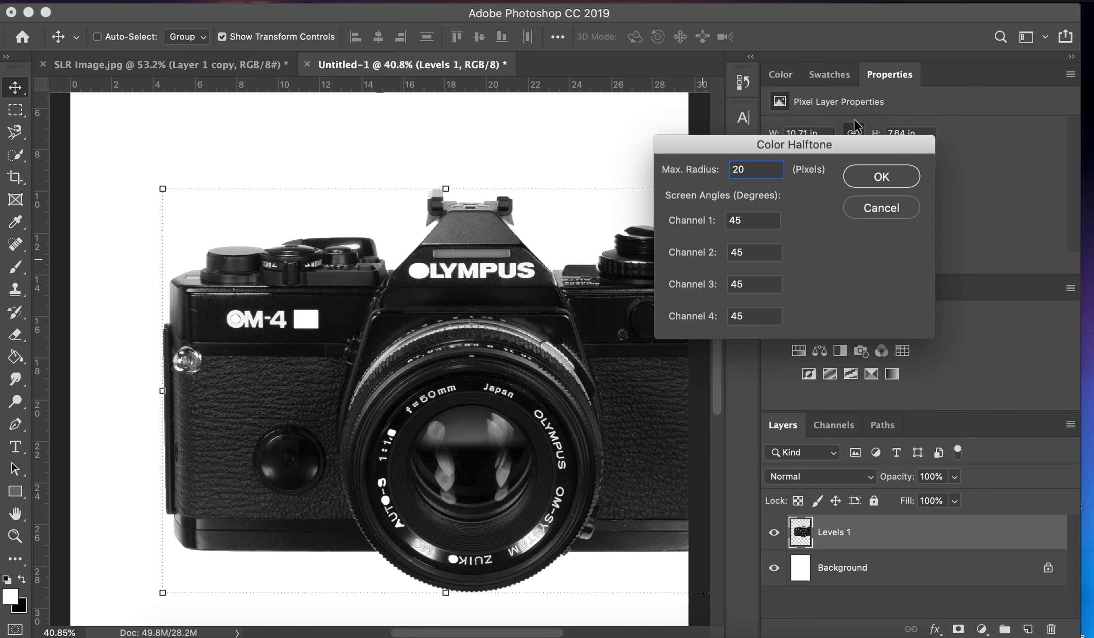
click(882, 177)
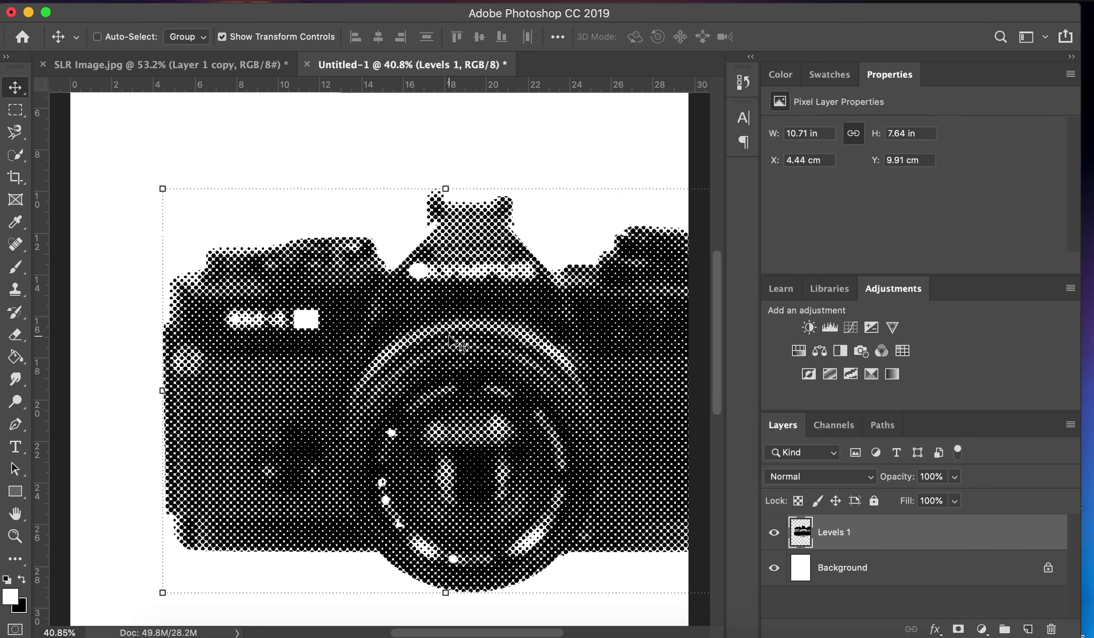
scroll(461, 346, down, 5)
scroll(514, 309, up, 1)
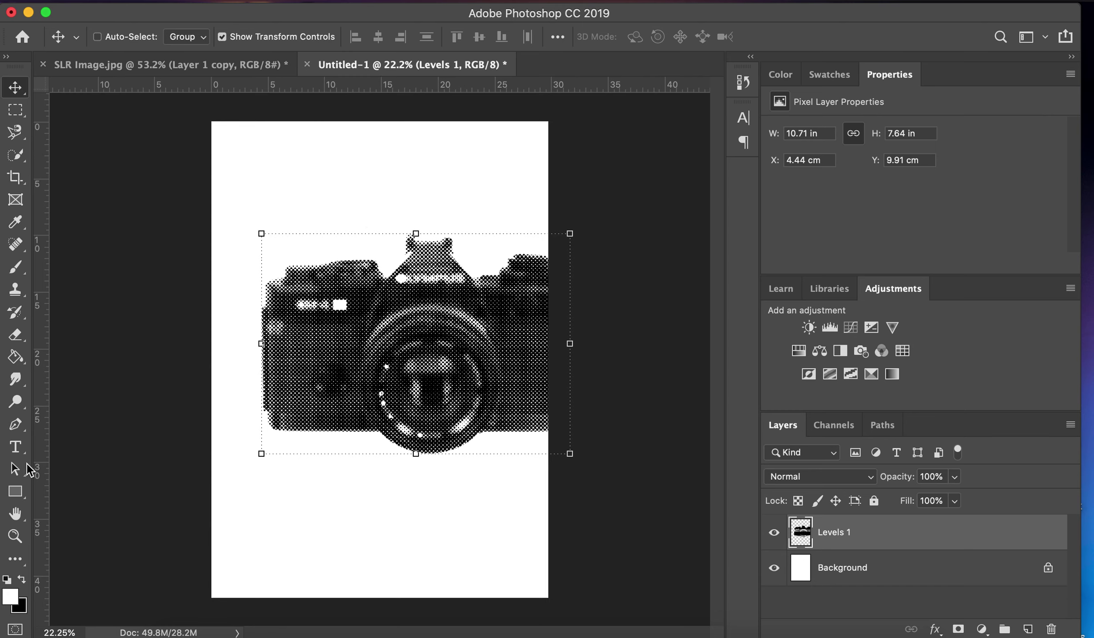
click(17, 357)
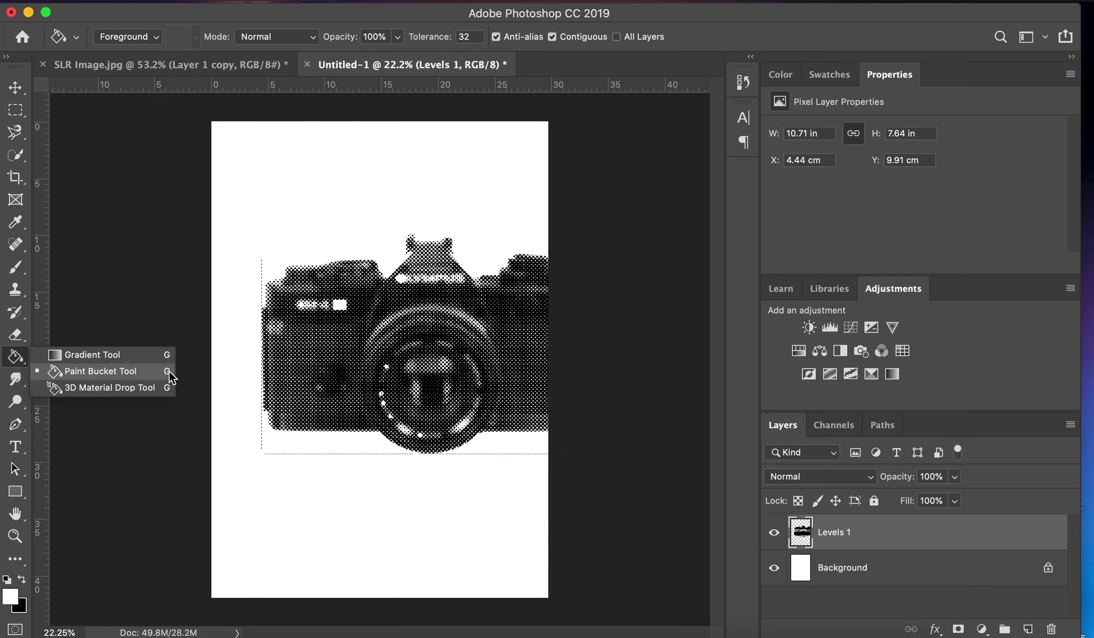
Fill a new layer across the A3 page with yellow #ffdd1c using the Paint Bucket
click(125, 370)
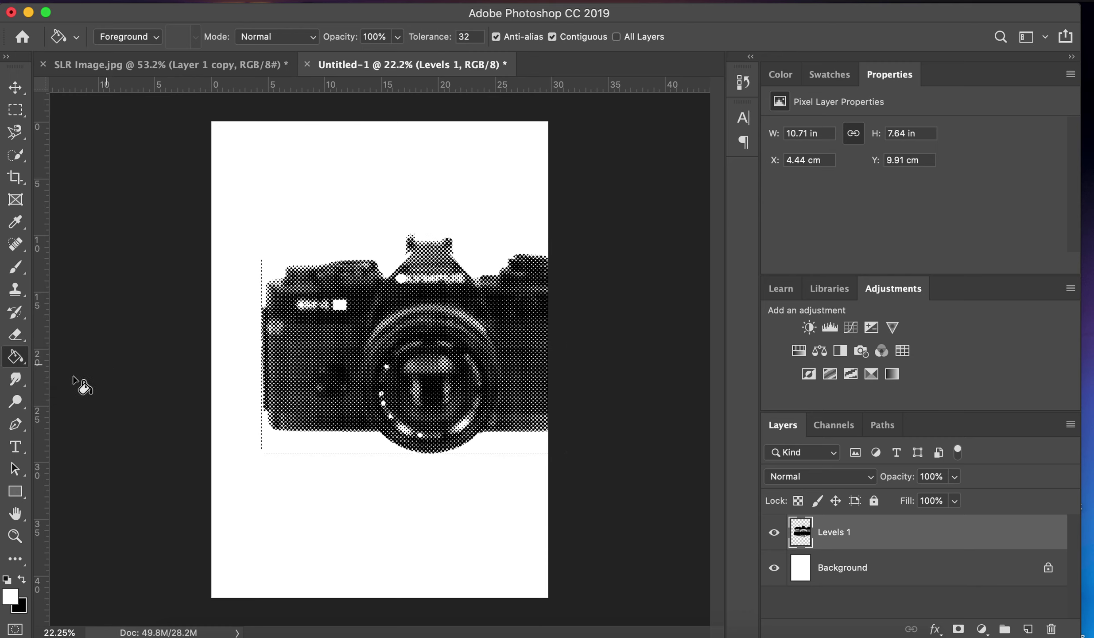
click(14, 599)
drag(635, 174, 628, 156)
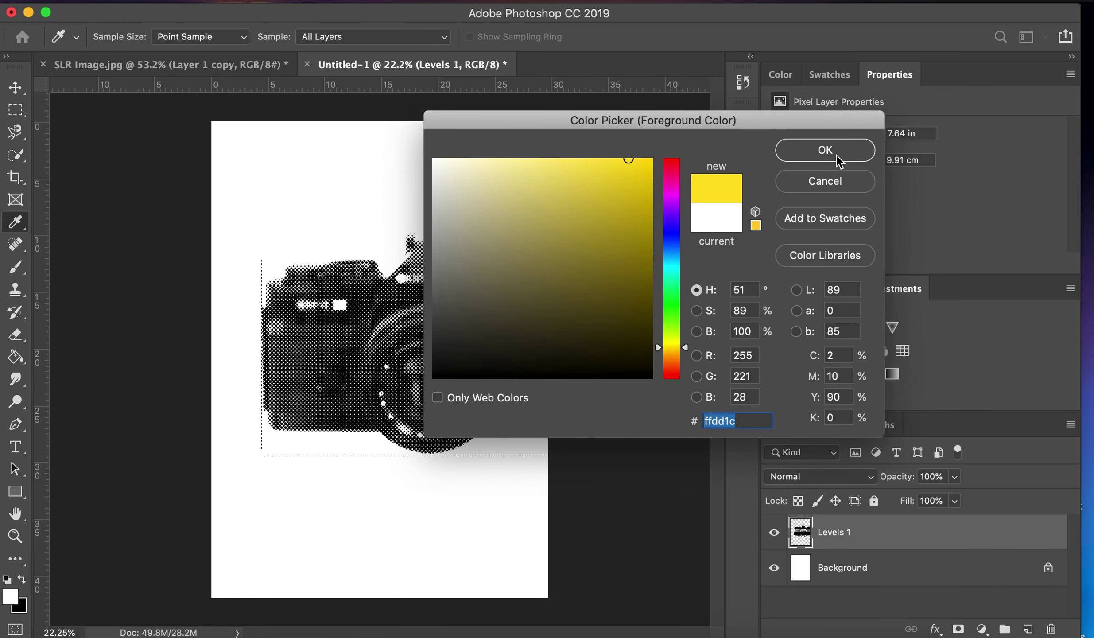
click(825, 150)
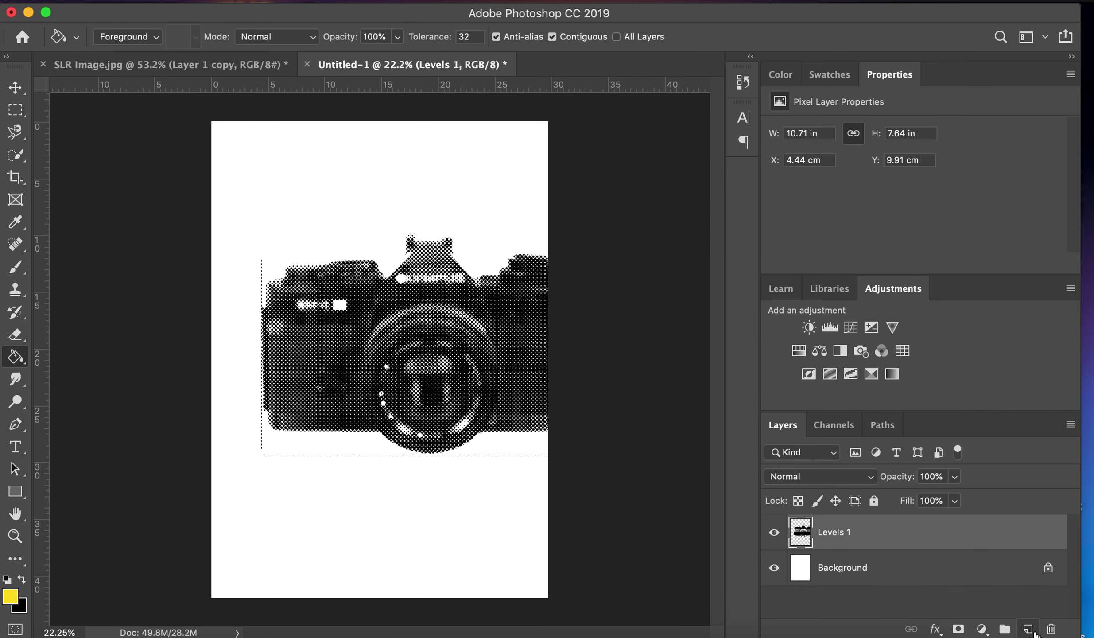
click(1028, 629)
click(494, 202)
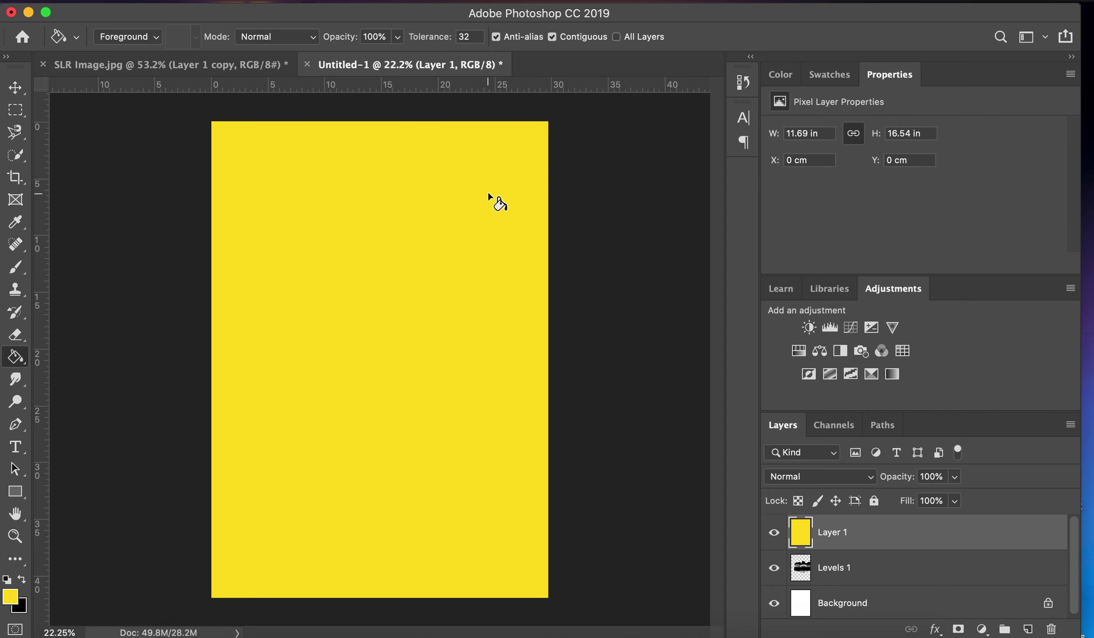
Rename the fill layer 'Yellow' and the camera layer 'Camera - Halftone'
click(774, 532)
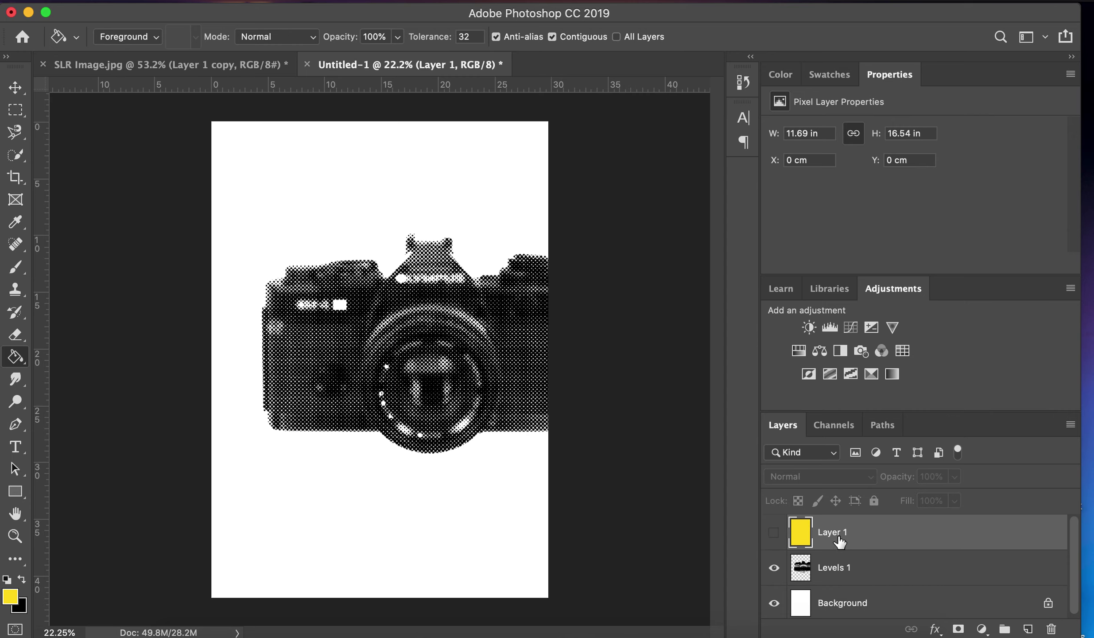
click(774, 533)
double_click(833, 532)
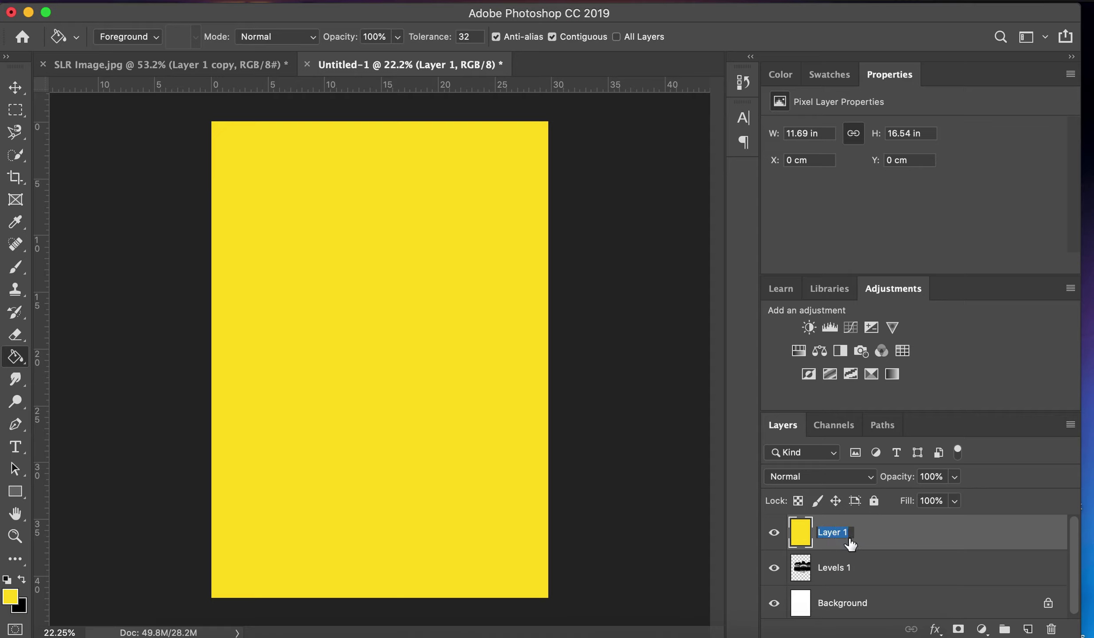
text(Yellow)
double_click(827, 568)
text(Camera - Halftone)
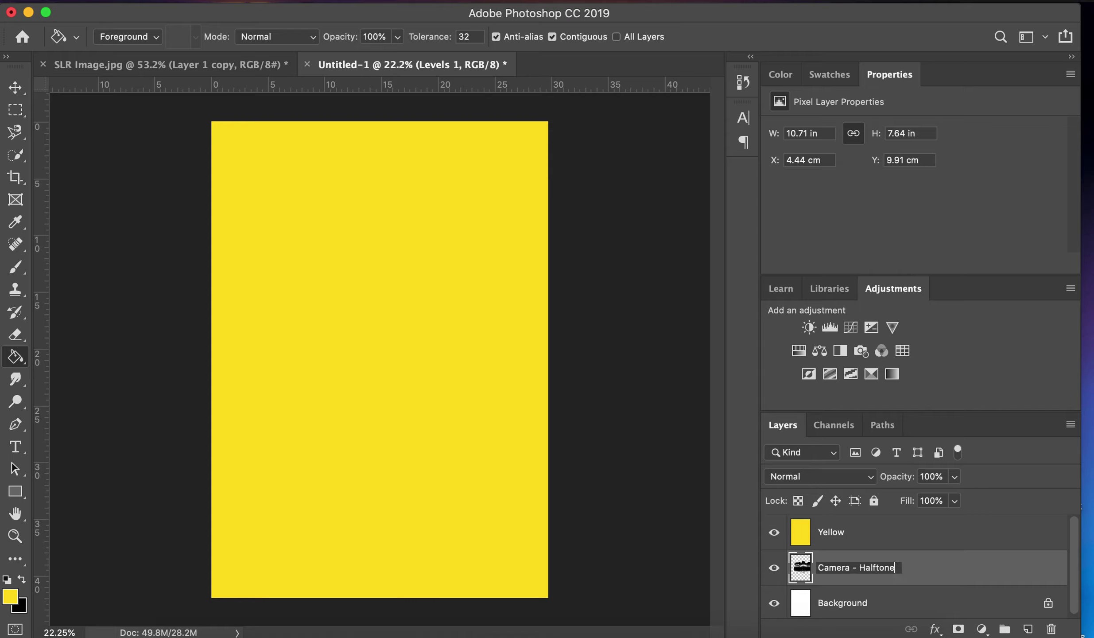
key(Return)
click(884, 537)
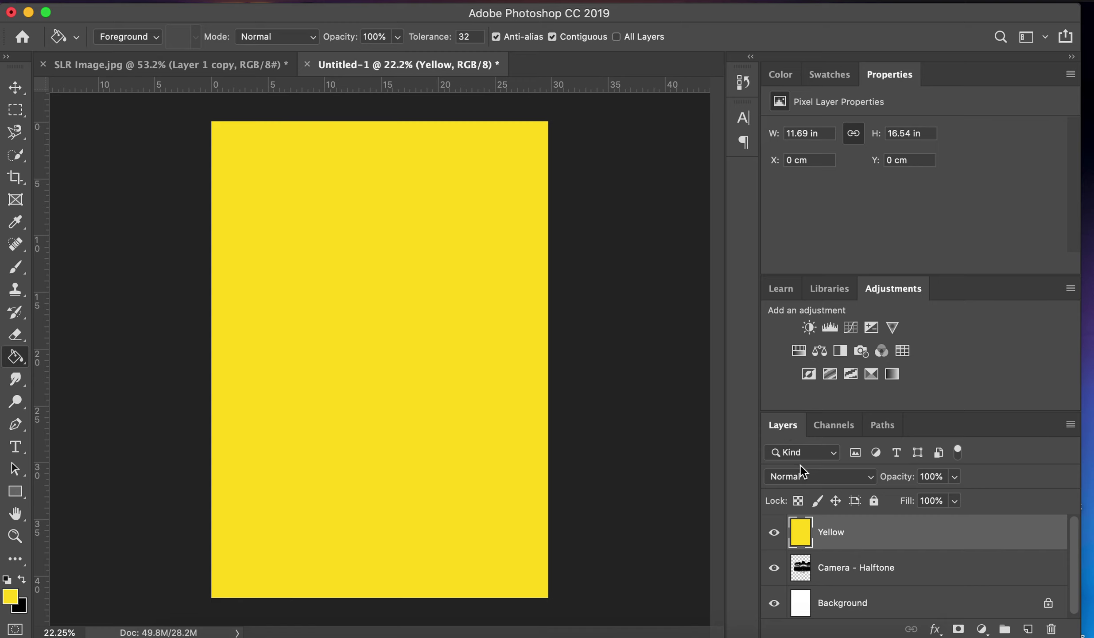
Set the Yellow layer's blend mode to Multiply
click(807, 477)
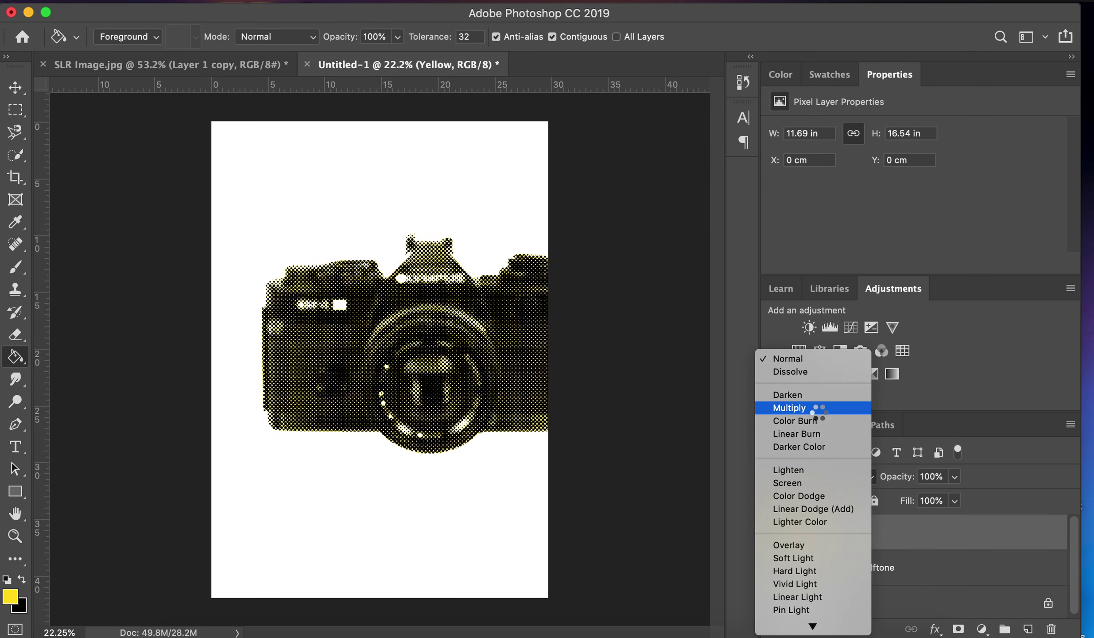
click(817, 408)
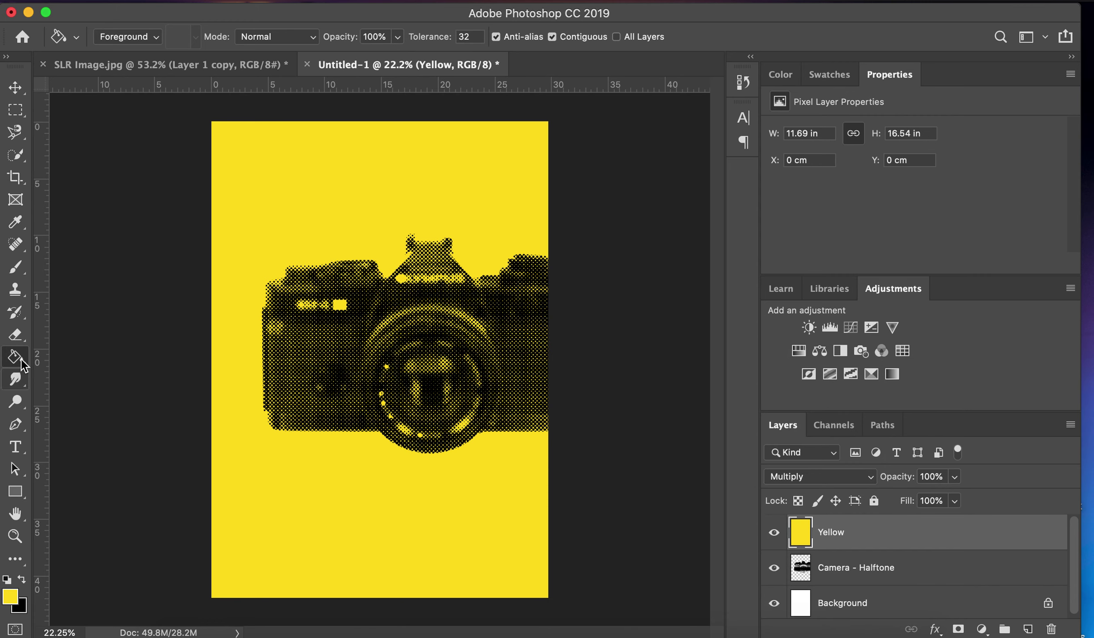
click(16, 449)
Type 'camera' in white Helvetica Bold near the top, then shrink it to about 82% above the camera
click(6, 580)
click(20, 580)
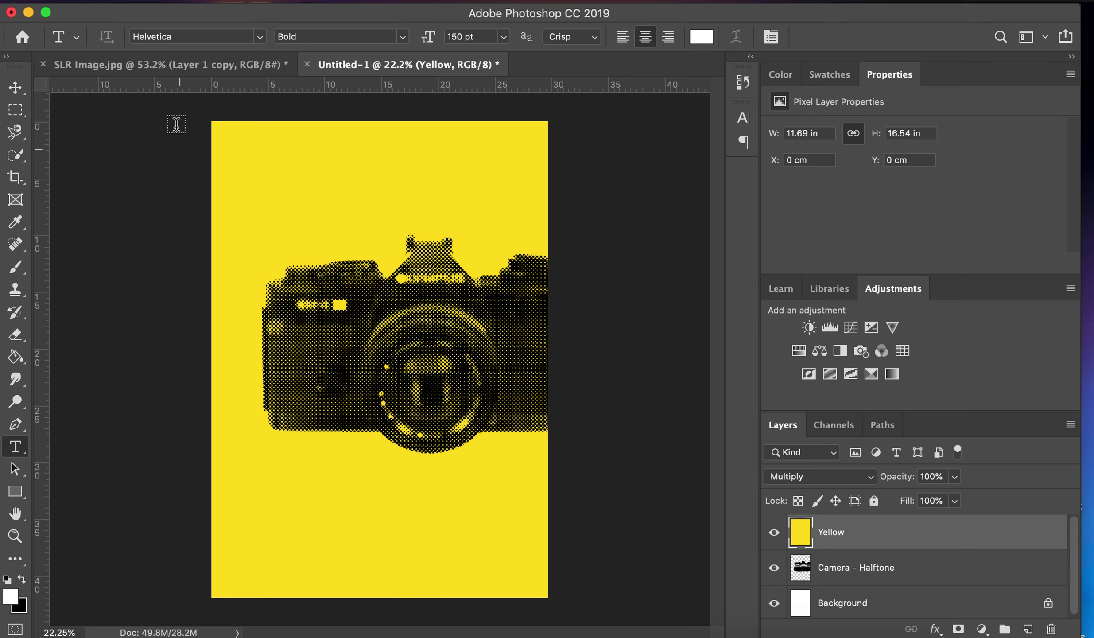
click(345, 190)
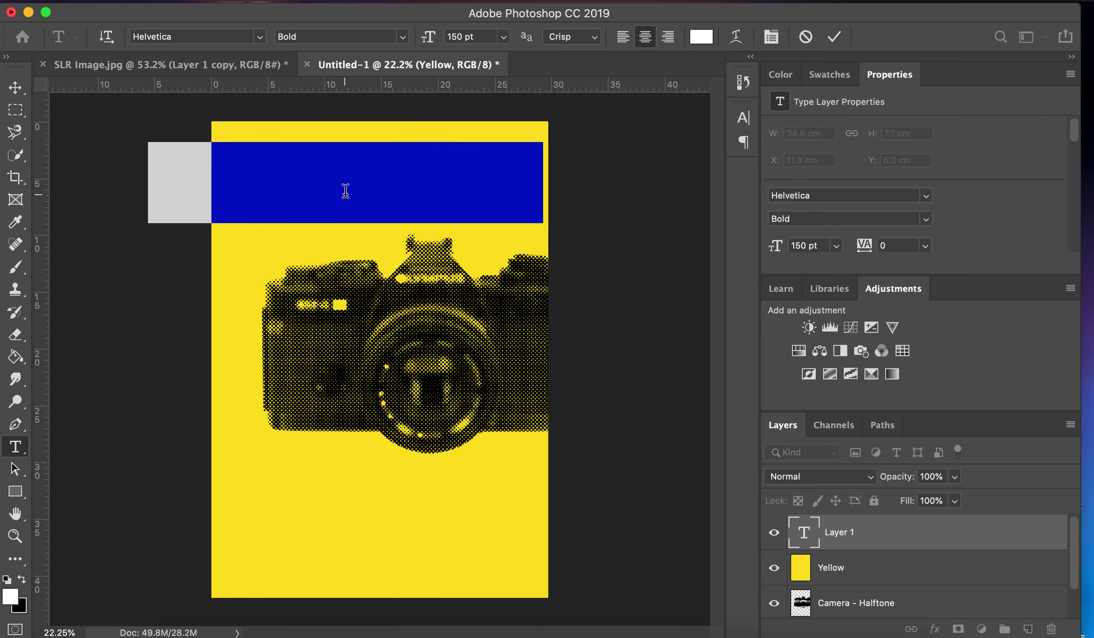
double_click(346, 191)
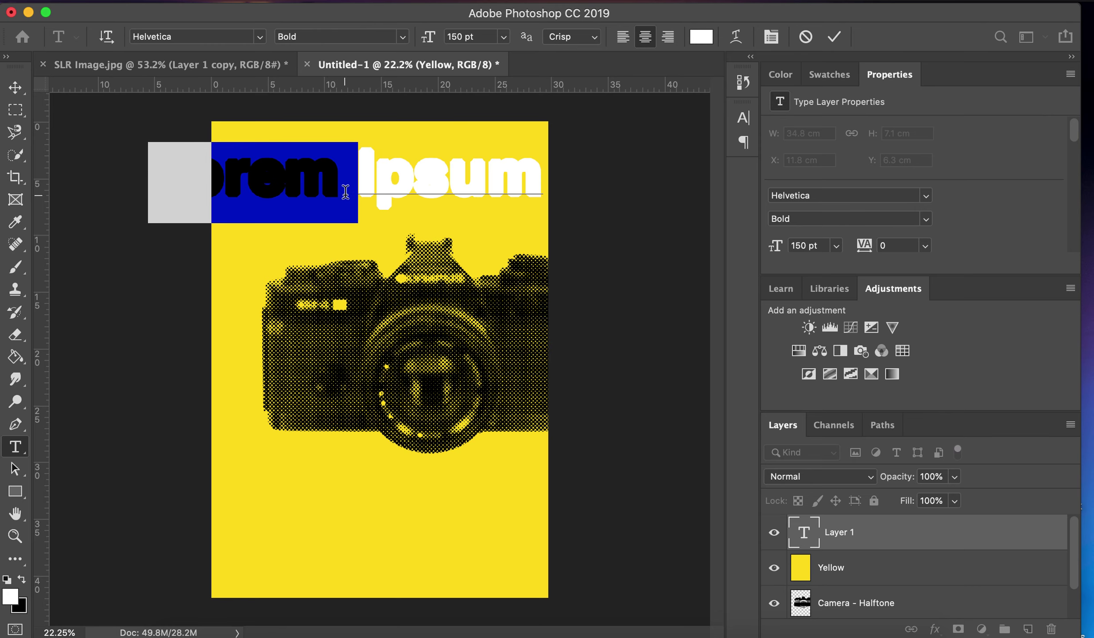
triple_click(345, 191)
text(c)
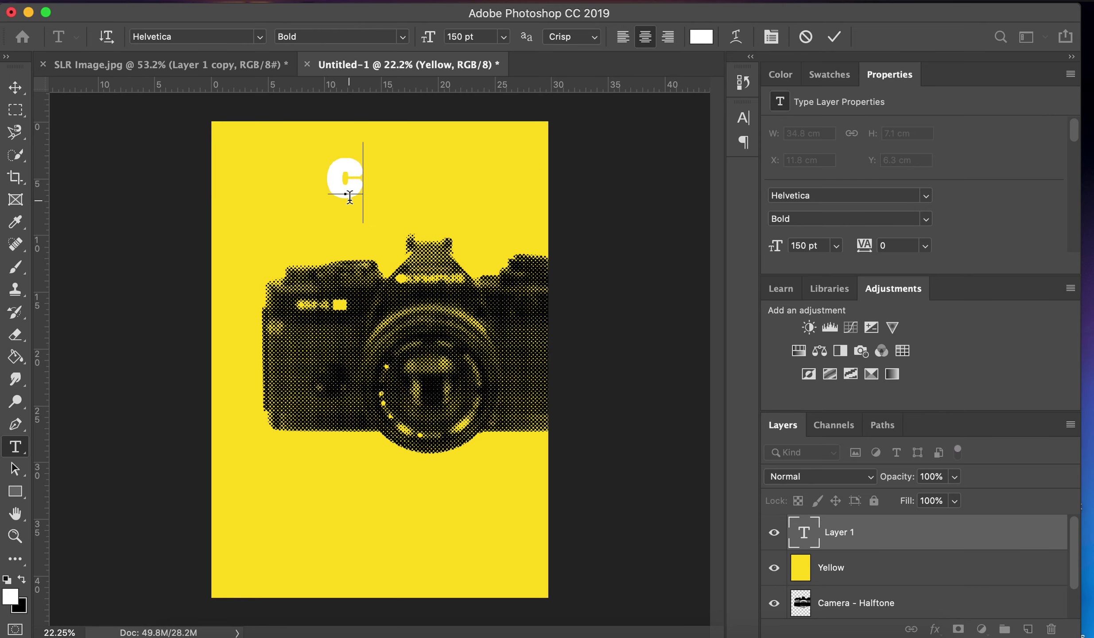
text(amera)
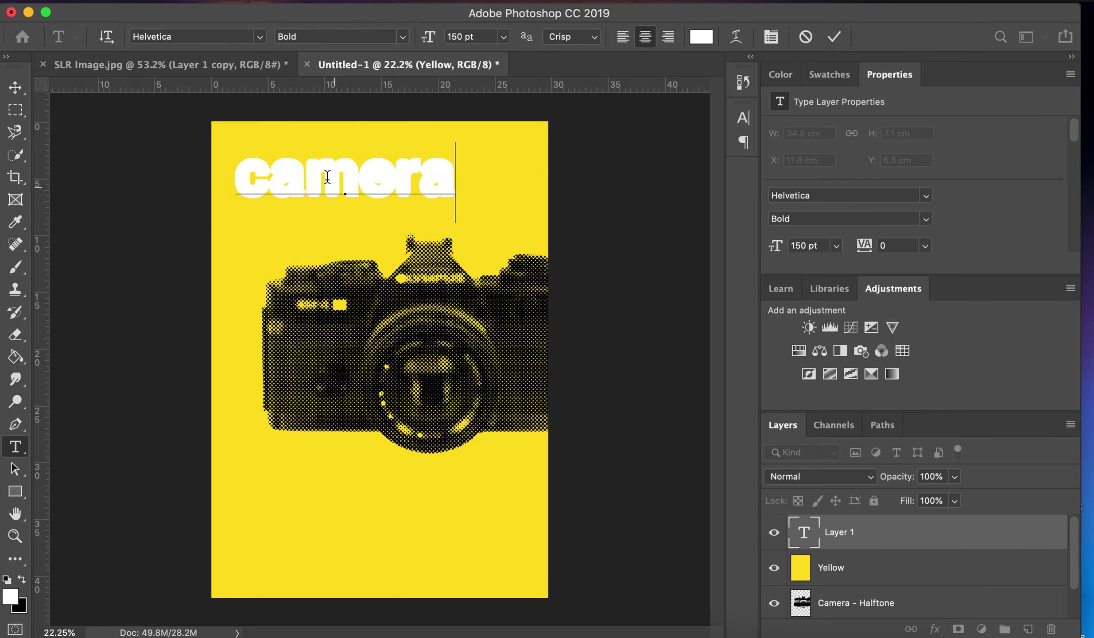
click(15, 88)
drag(447, 159, 421, 250)
Commit the heading resize and check the Yellow and Camera - Halftone layers
key(Return)
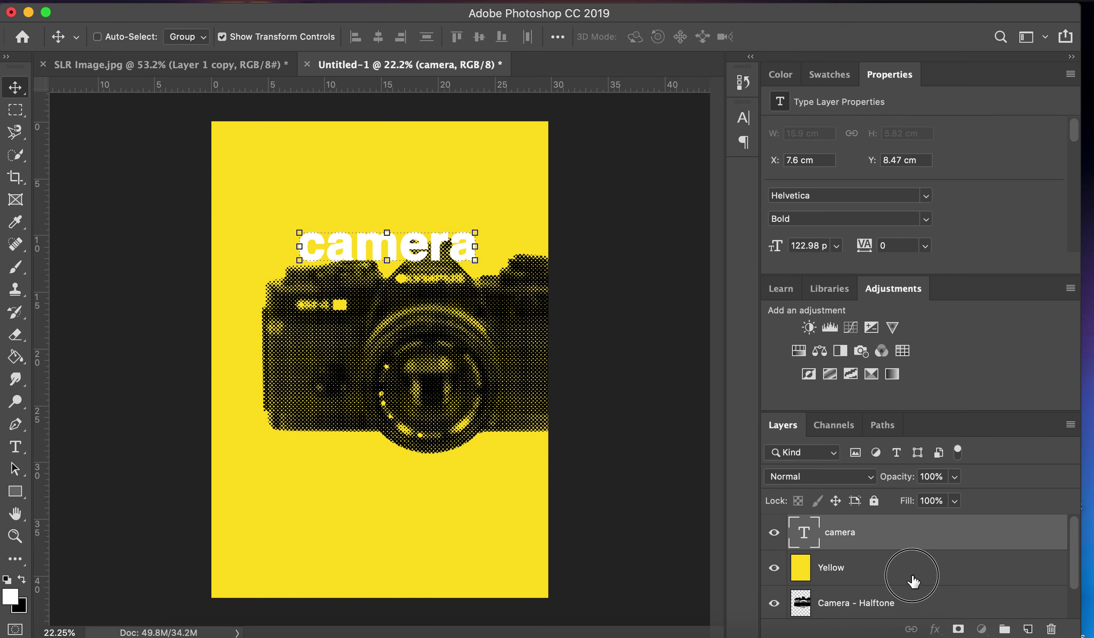
click(909, 568)
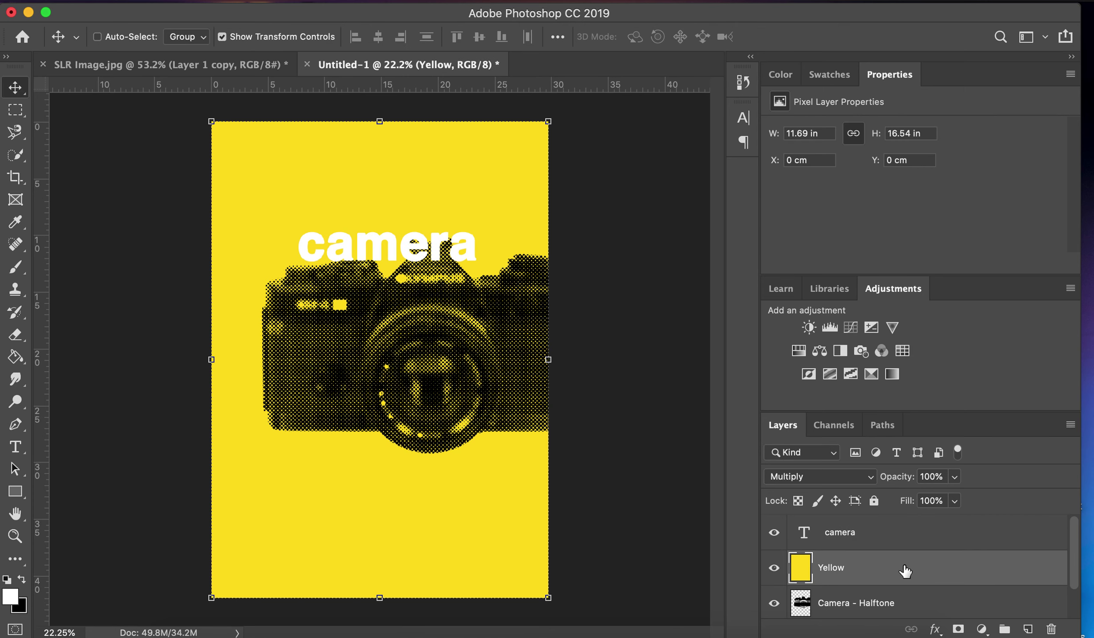
click(843, 605)
Reselect the camera text layer and zoom in to frame the heading and lens
click(872, 534)
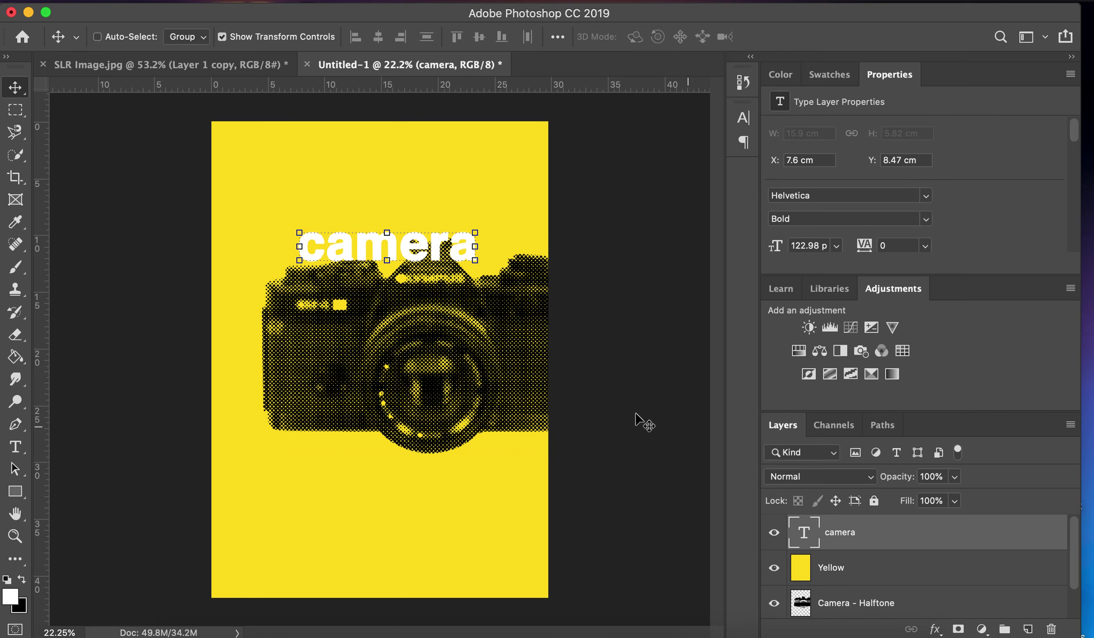
scroll(452, 374, up, 8)
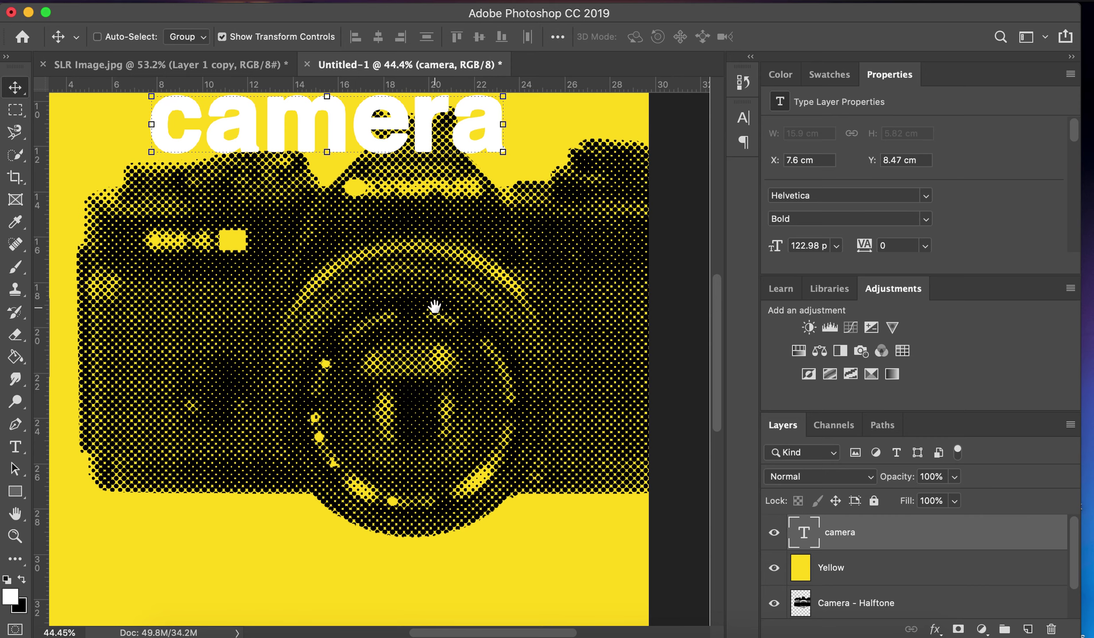
drag(436, 306, 475, 376)
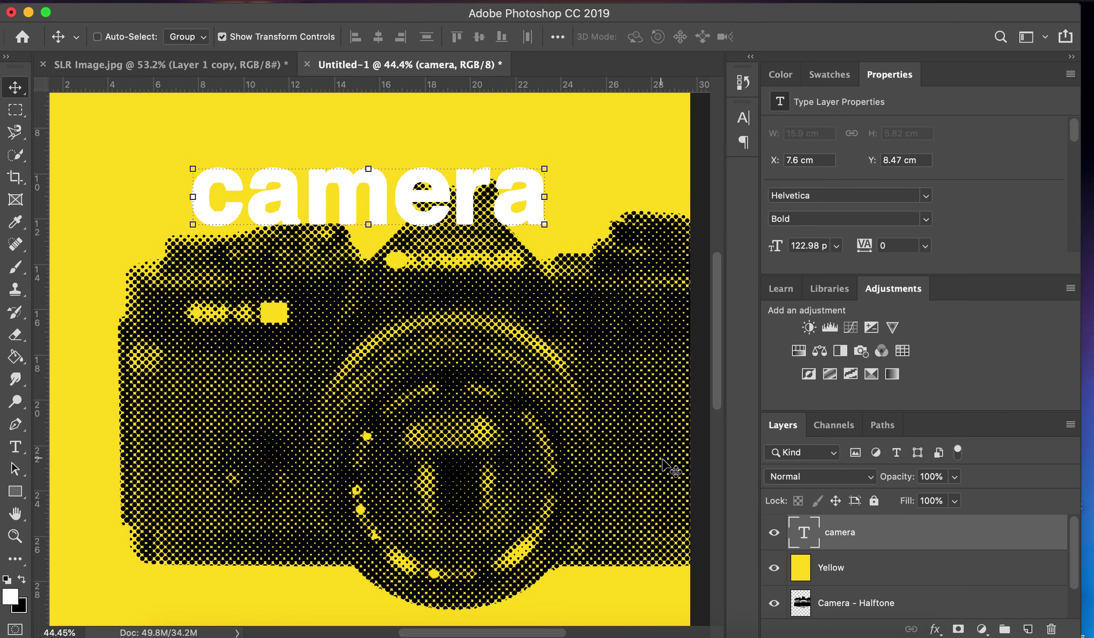